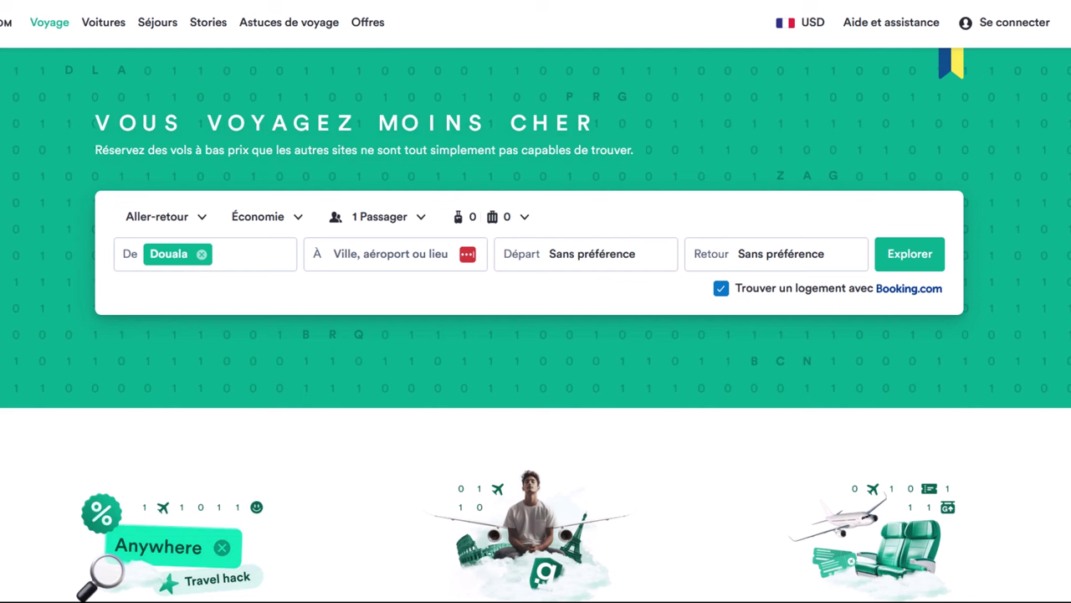
- Look through the Kiwi.com homepage down to its popular destinations, and the list of tools in the Tequila portal
scroll(39, 34, "down", 6)
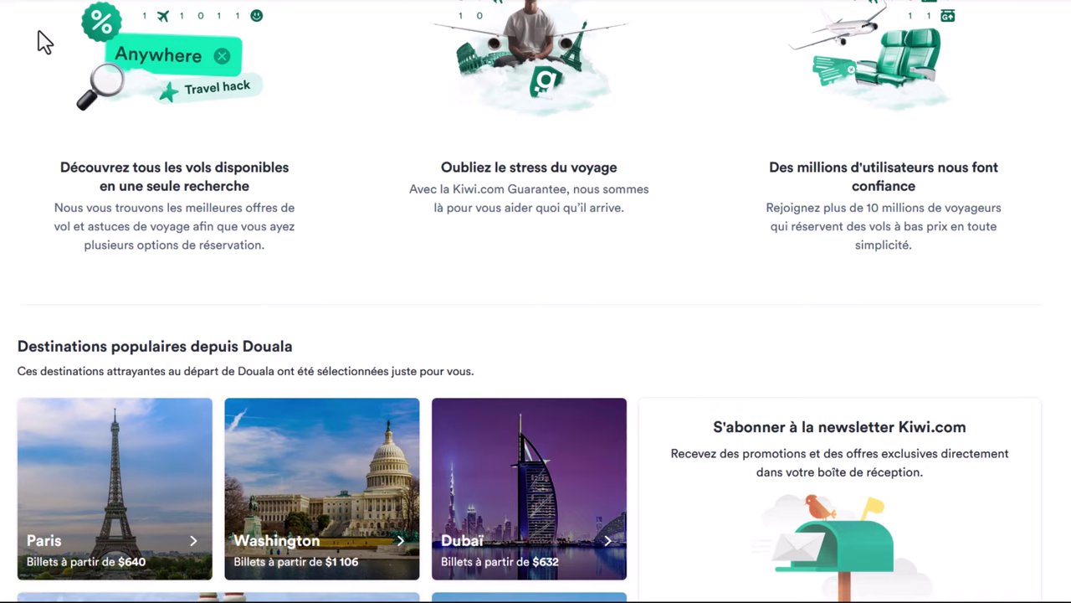
scroll(38, 33, "up", 6)
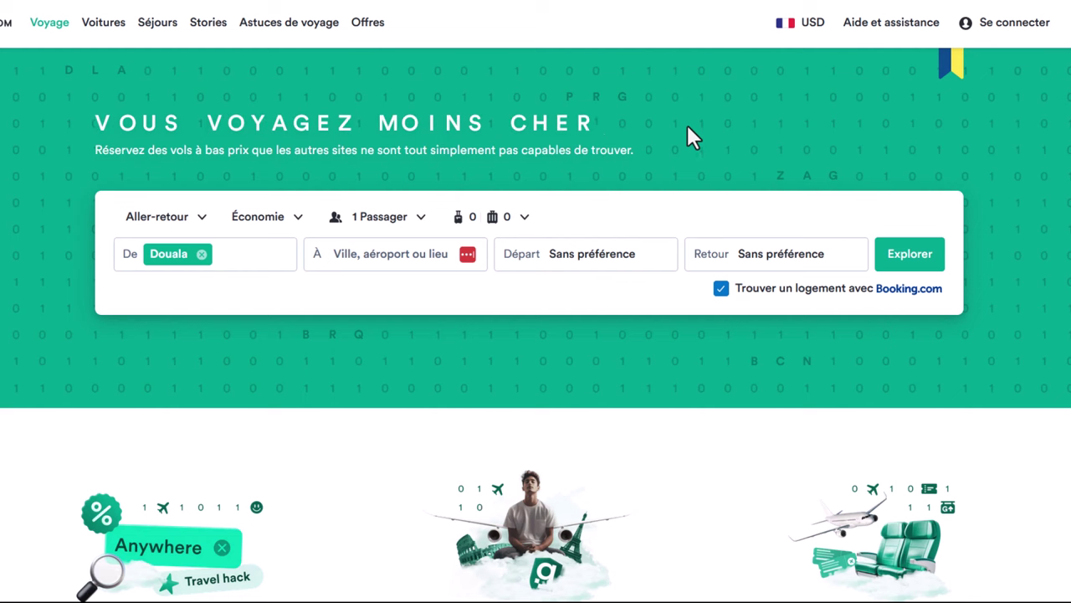
scroll(691, 133, "down", 10)
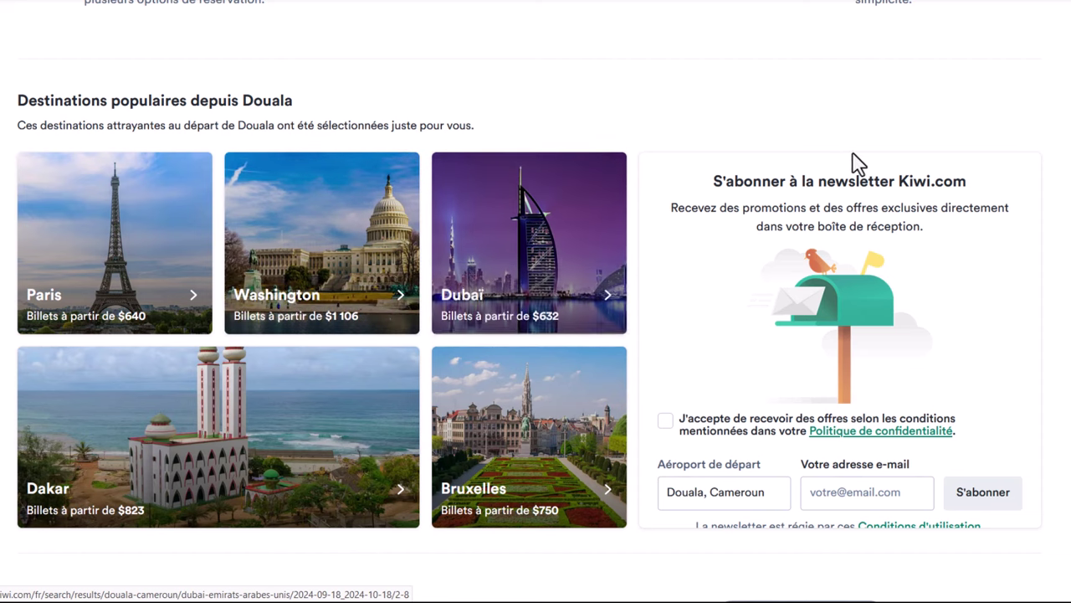
scroll(853, 164, "down", 9)
scroll(854, 164, "up", 9)
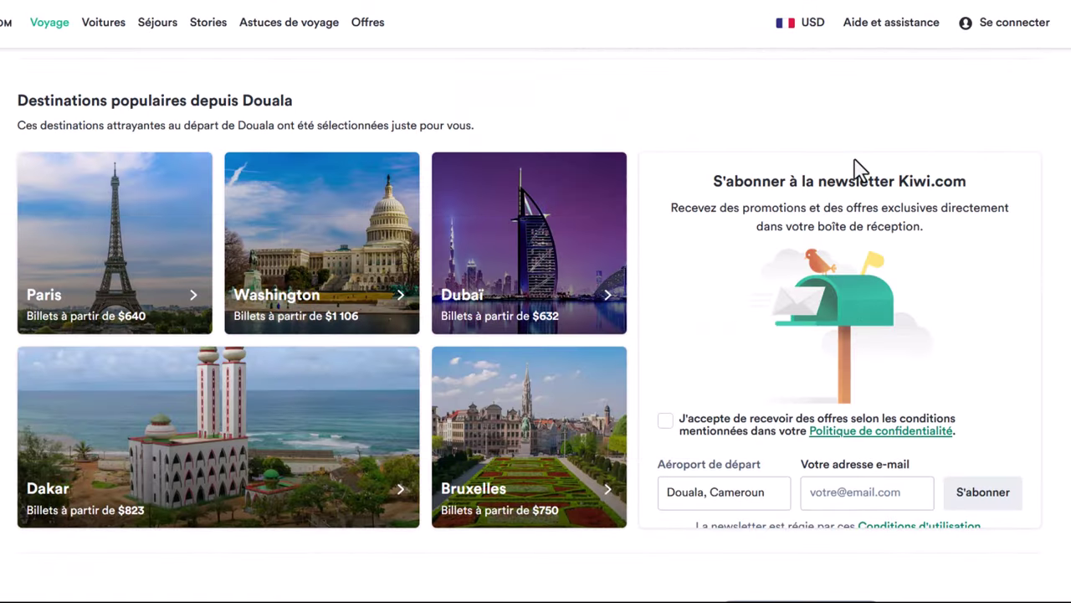
scroll(857, 167, "up", 1)
scroll(857, 167, "down", 2)
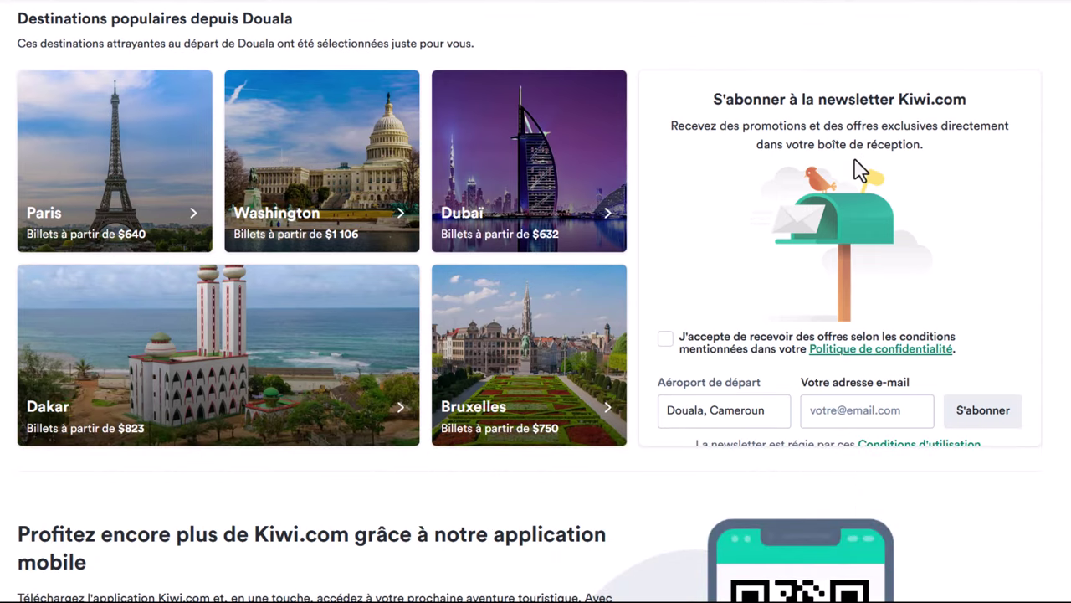
scroll(860, 172, "down", 7)
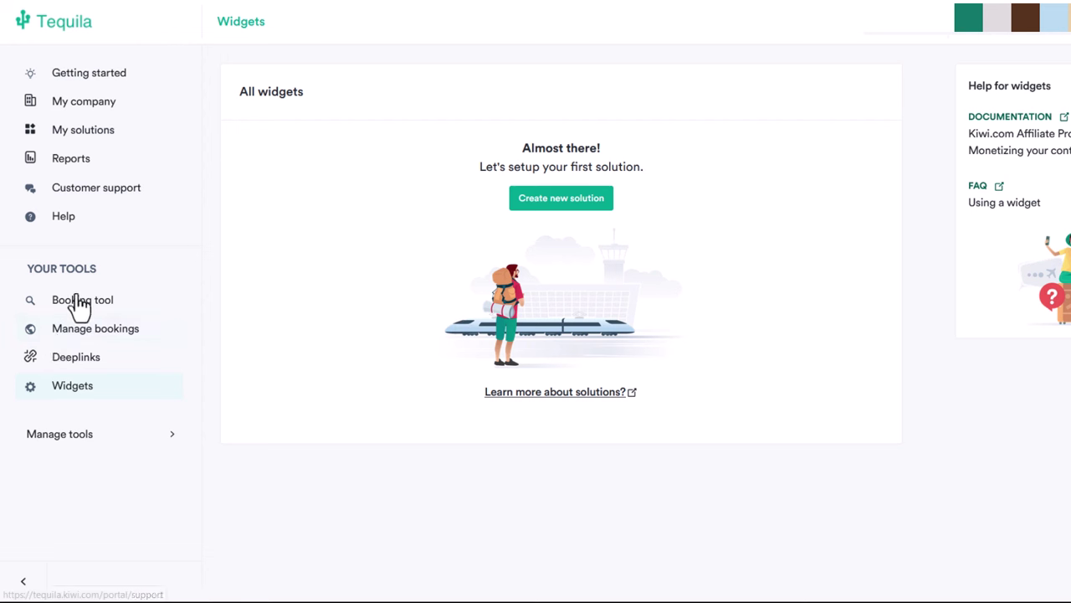
left_click_drag(30, 275, 143, 271)
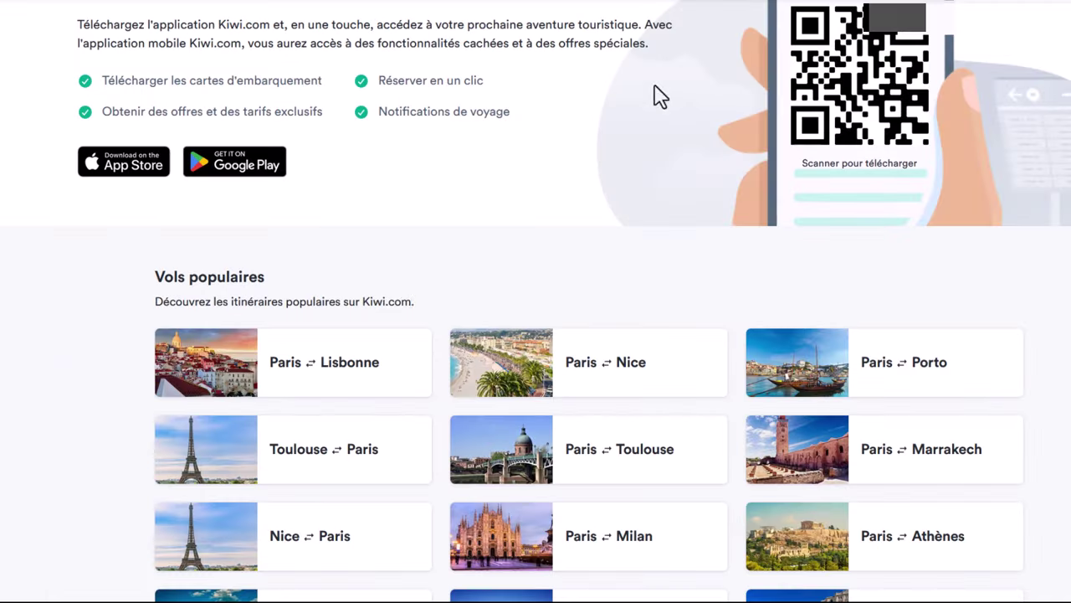
- Inspect the destination suggestions and the return date field of the Kiwi.com flight search form
scroll(411, 292, "up", 15)
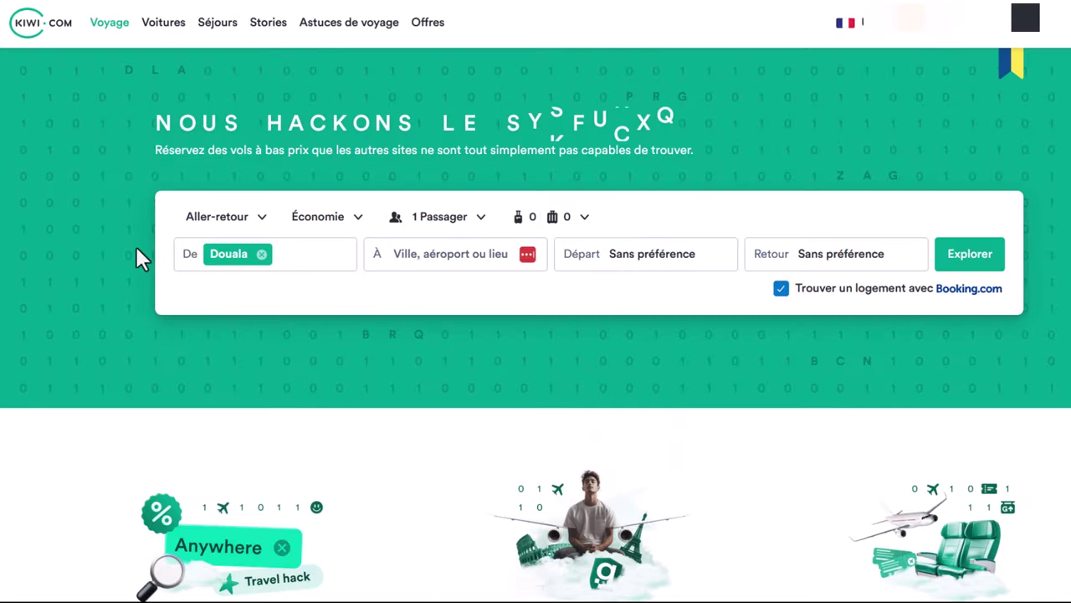
left_click(486, 259)
scroll(498, 251, "down", 2)
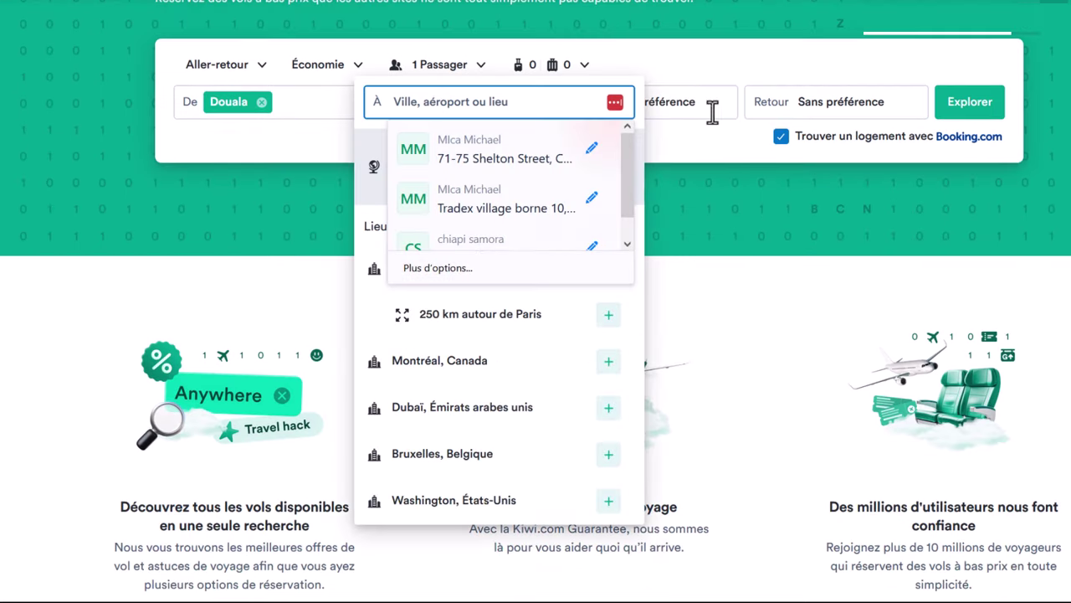
left_click(777, 108)
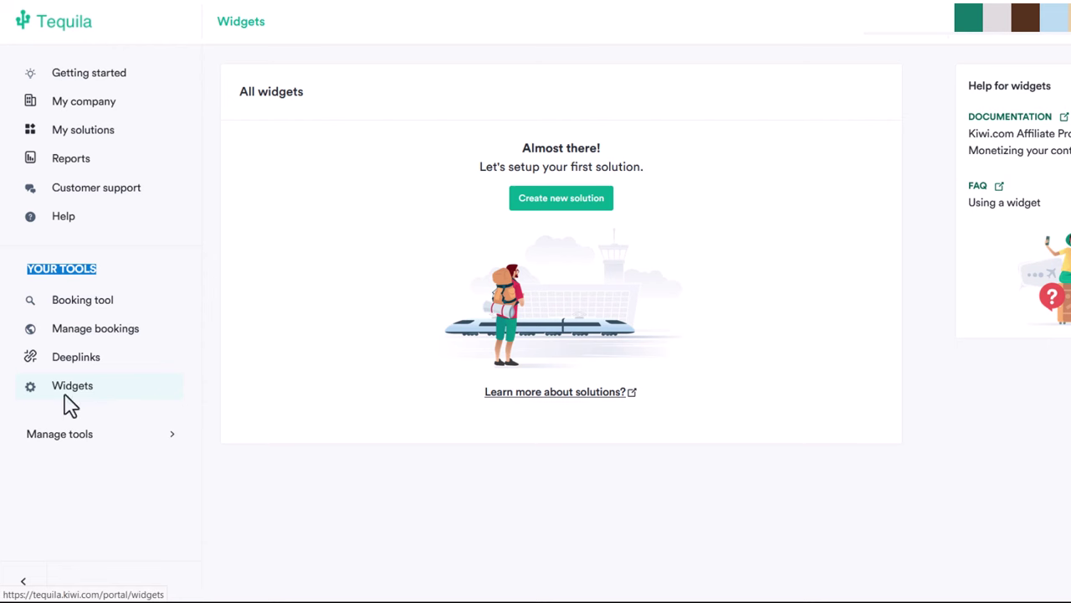
- Review the commission terms for a new Kiwi.com Widget solution in the Tequila portal, and leave without creating it
left_click(589, 205)
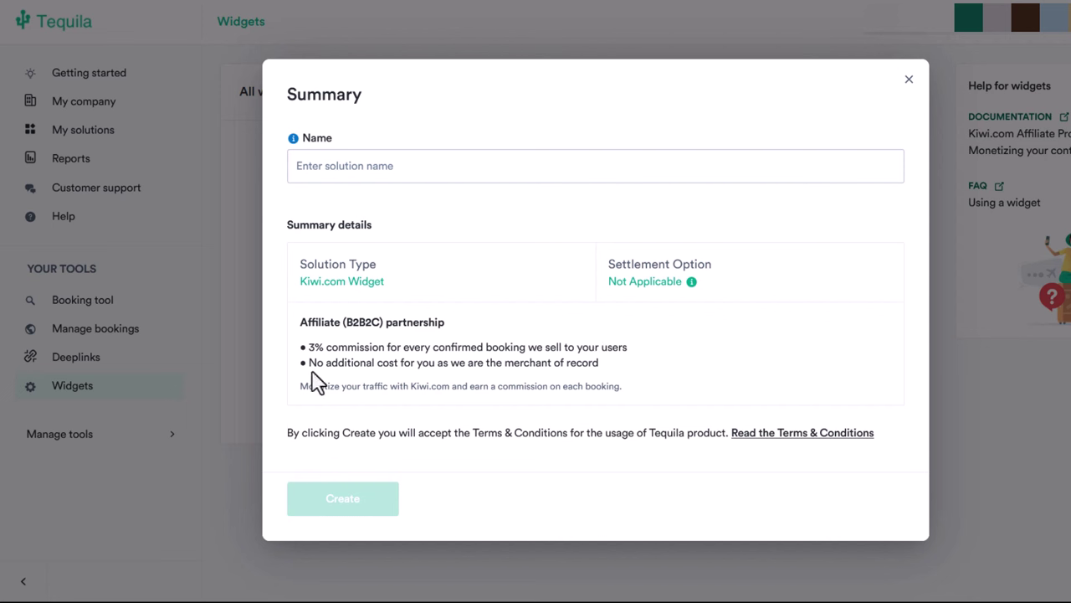
left_click_drag(307, 346, 421, 346)
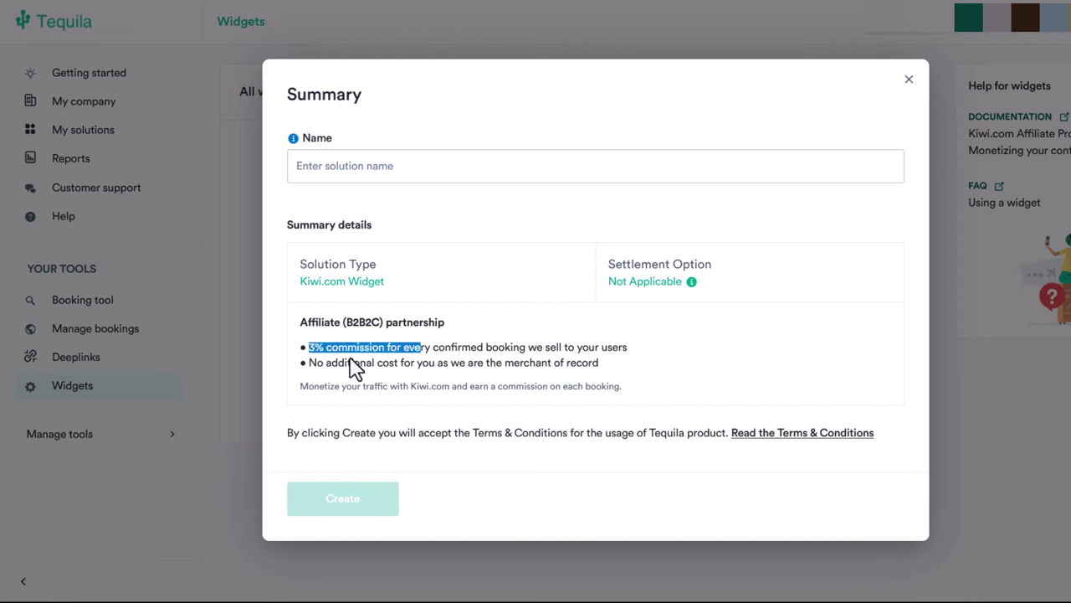
left_click(317, 364)
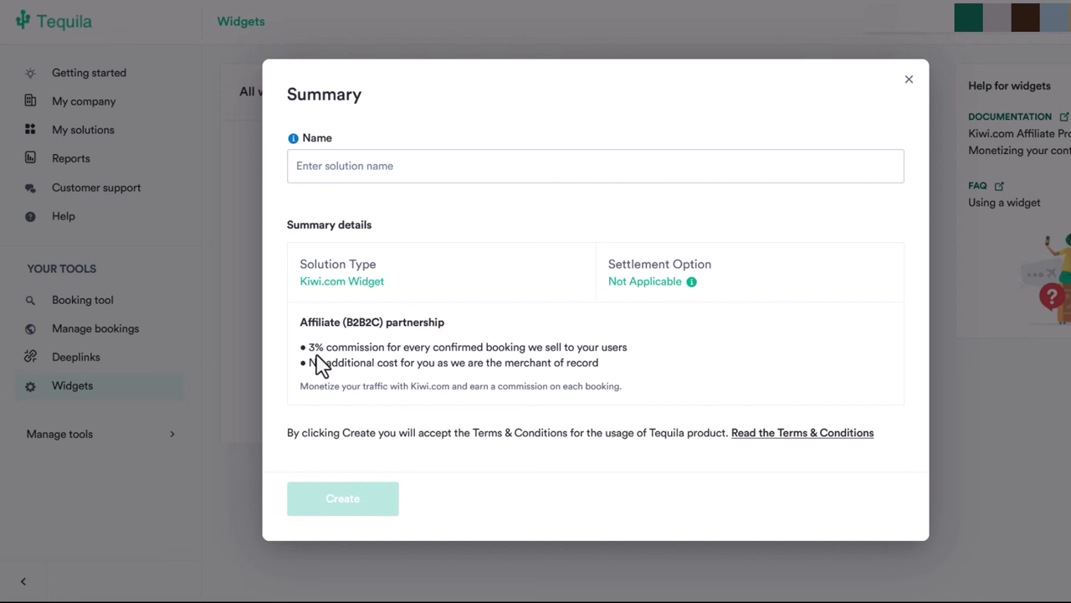
left_click_drag(330, 361, 589, 362)
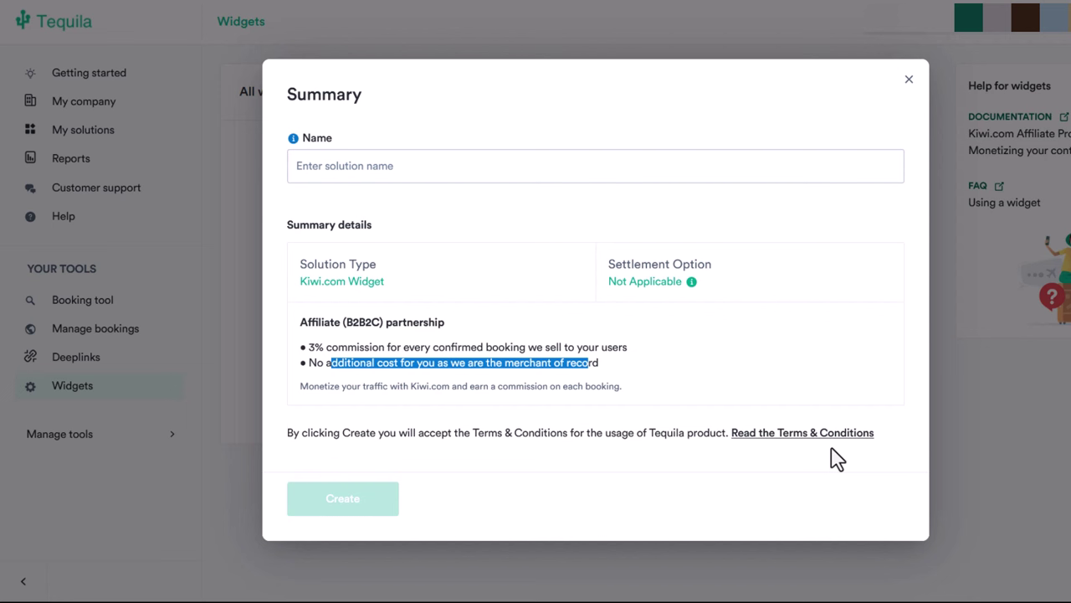
left_click(909, 82)
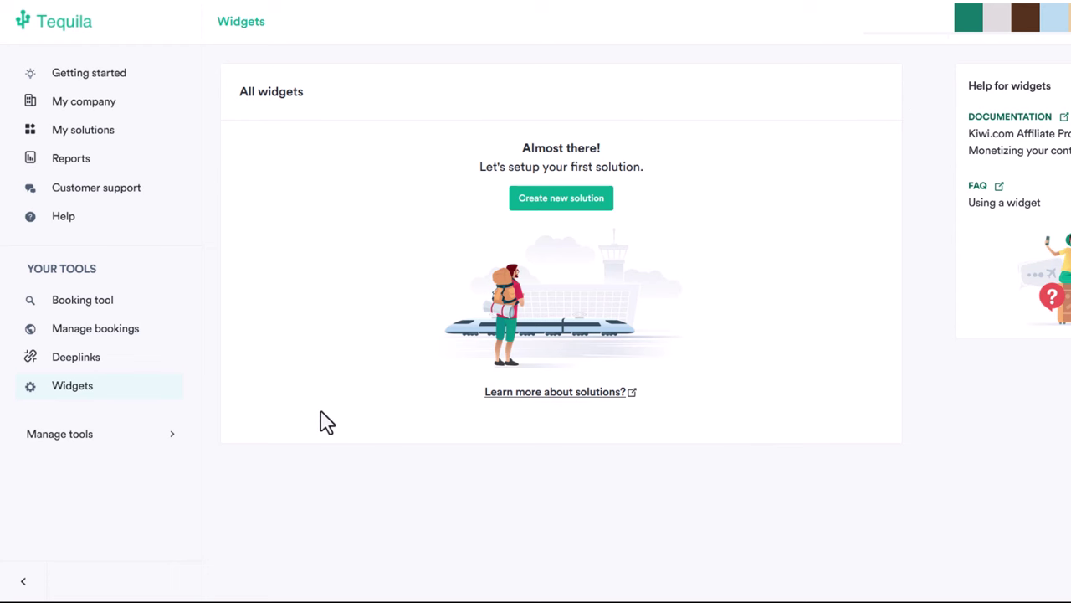
left_click(531, 204)
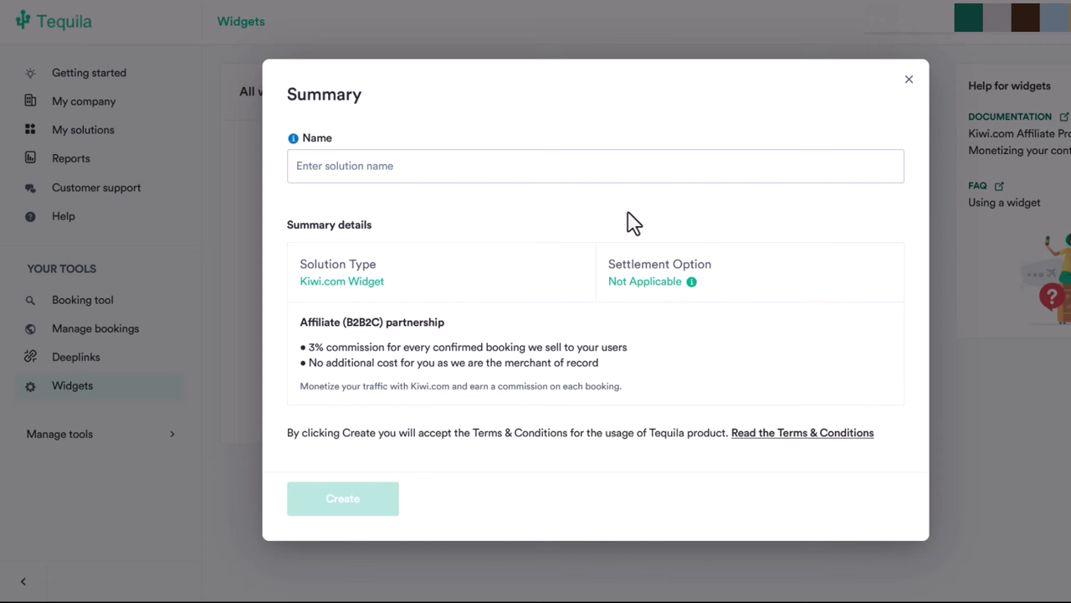
left_click(909, 80)
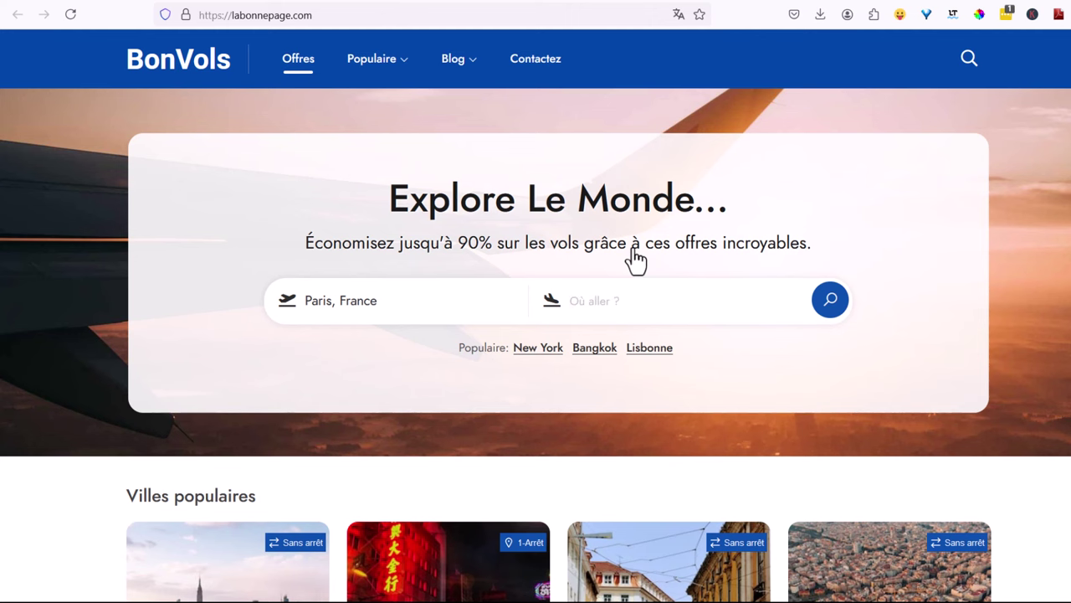
- Search the BonVols site for flights from Paris, France to New York, États-Unis
scroll(634, 251, "down", 4)
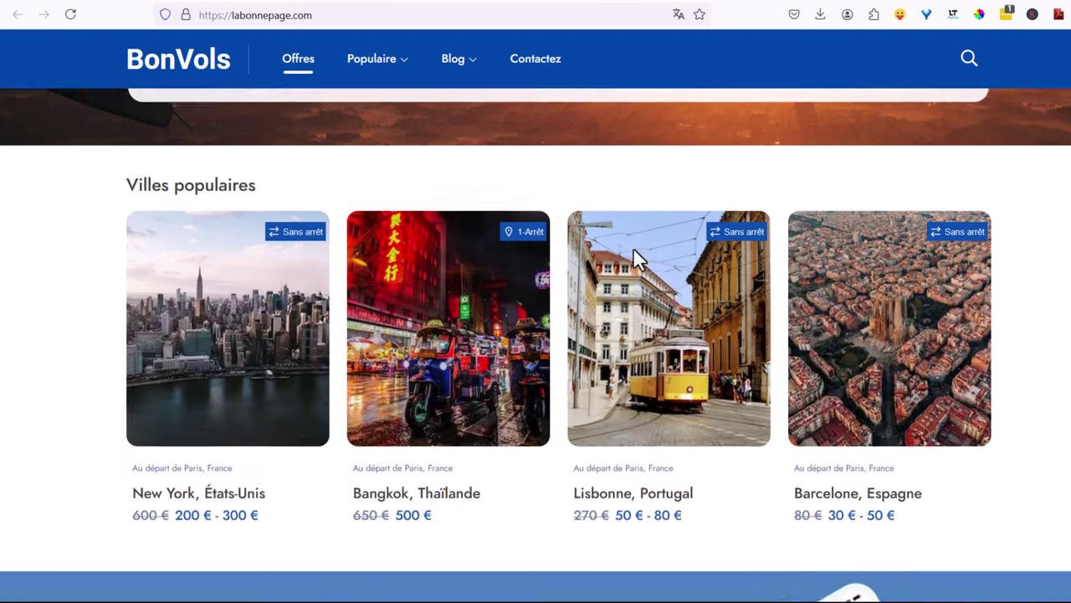
scroll(635, 251, "up", 4)
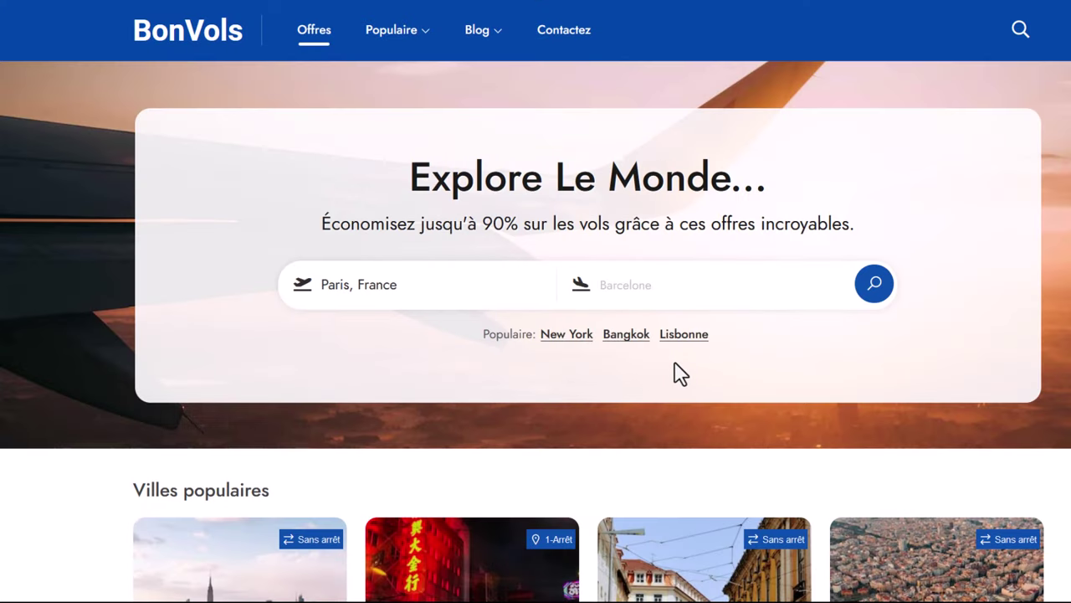
left_click(452, 286)
left_click(781, 286)
left_click(683, 365)
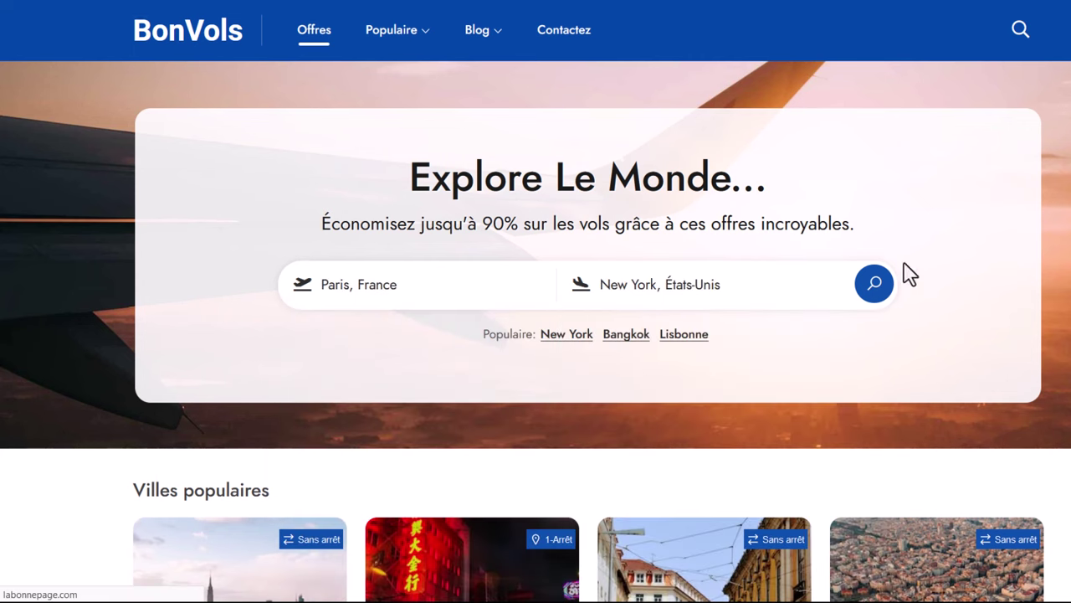
left_click(867, 284)
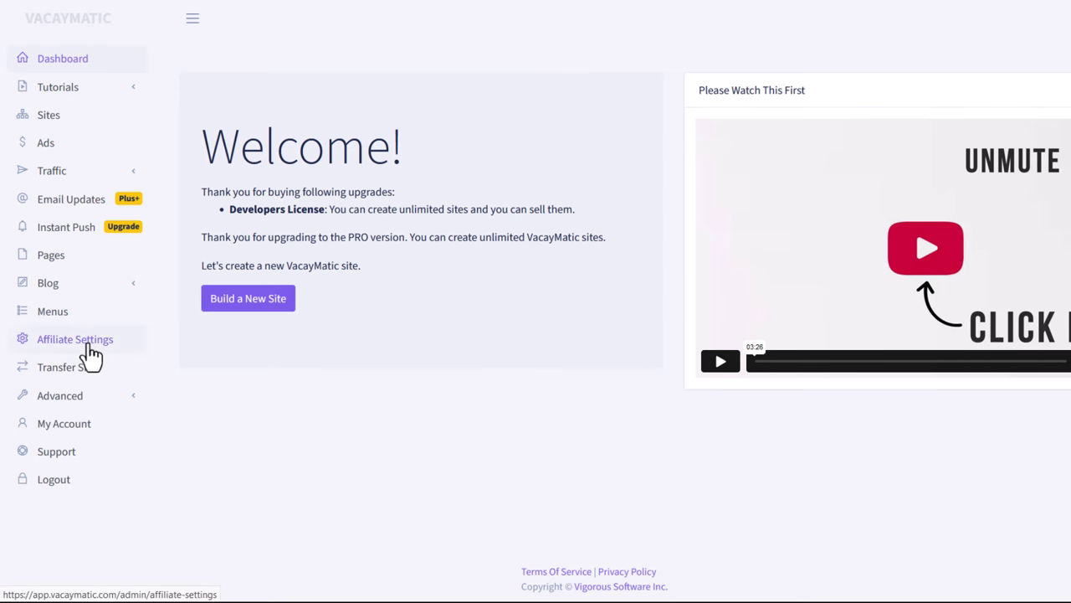
- Open the VacayMatic affiliate settings and inspect the Kiwi.com Affiliate ID field
left_click(92, 356)
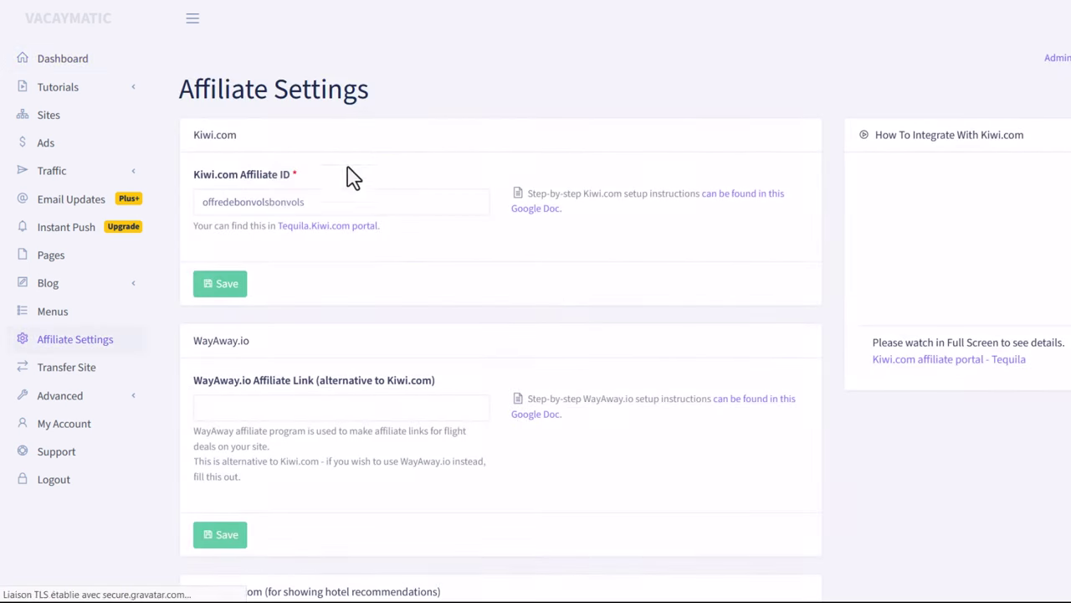
double_click(270, 201)
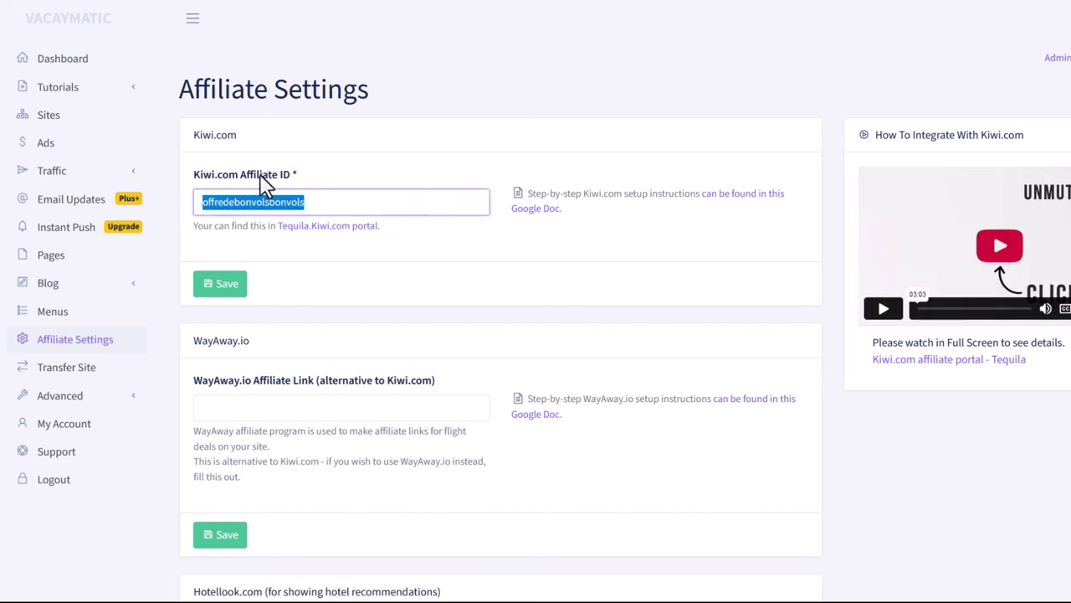
left_click(330, 201)
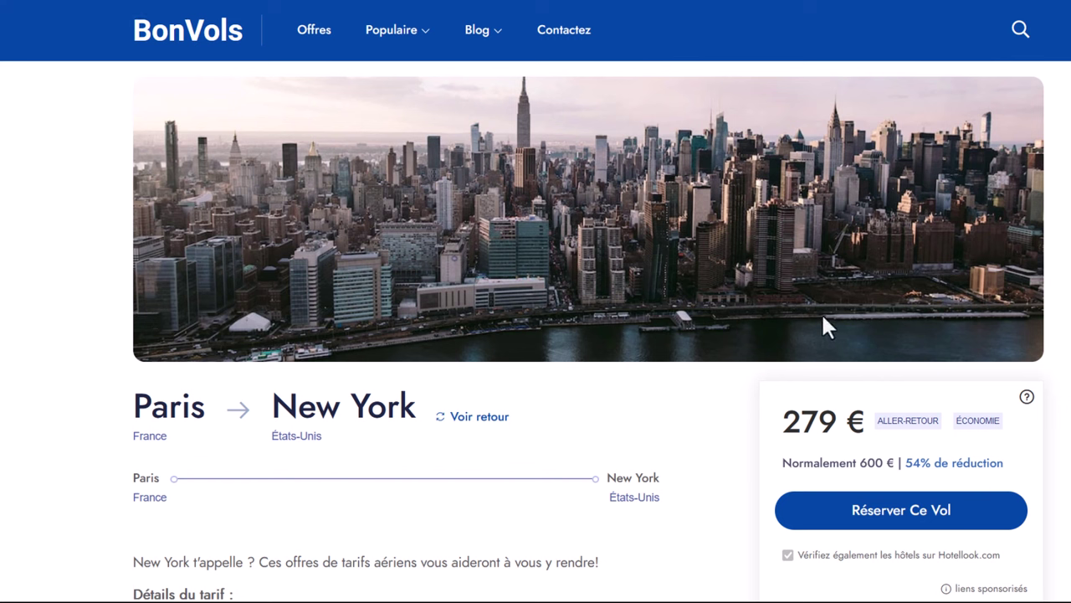
- Check the Paris to New York fare on BonVols and open its flight booking offer
scroll(750, 406, "down", 2)
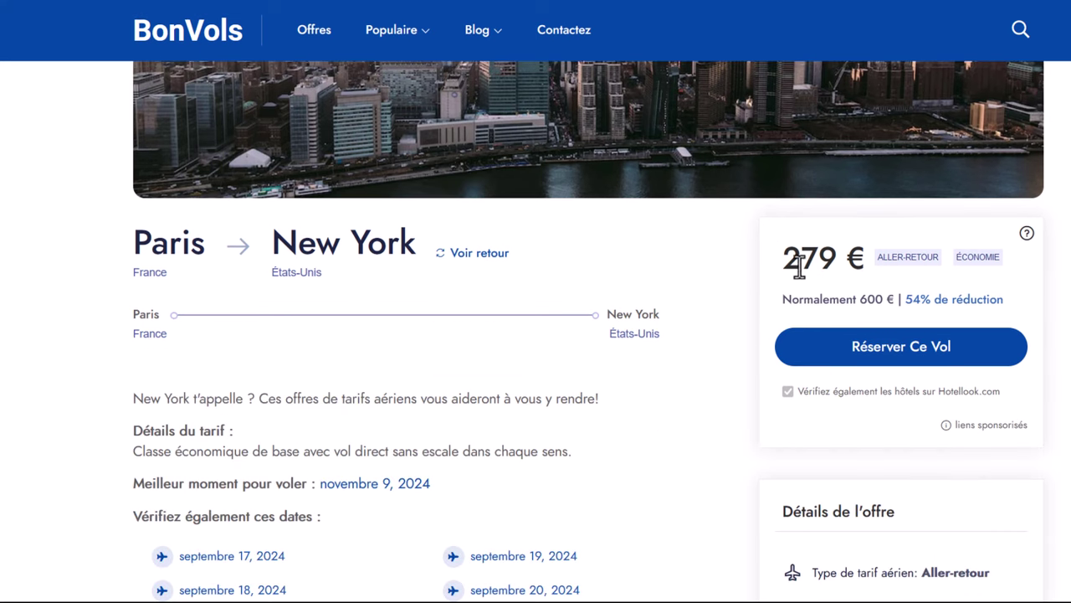
left_click_drag(782, 258, 835, 263)
left_click(905, 366)
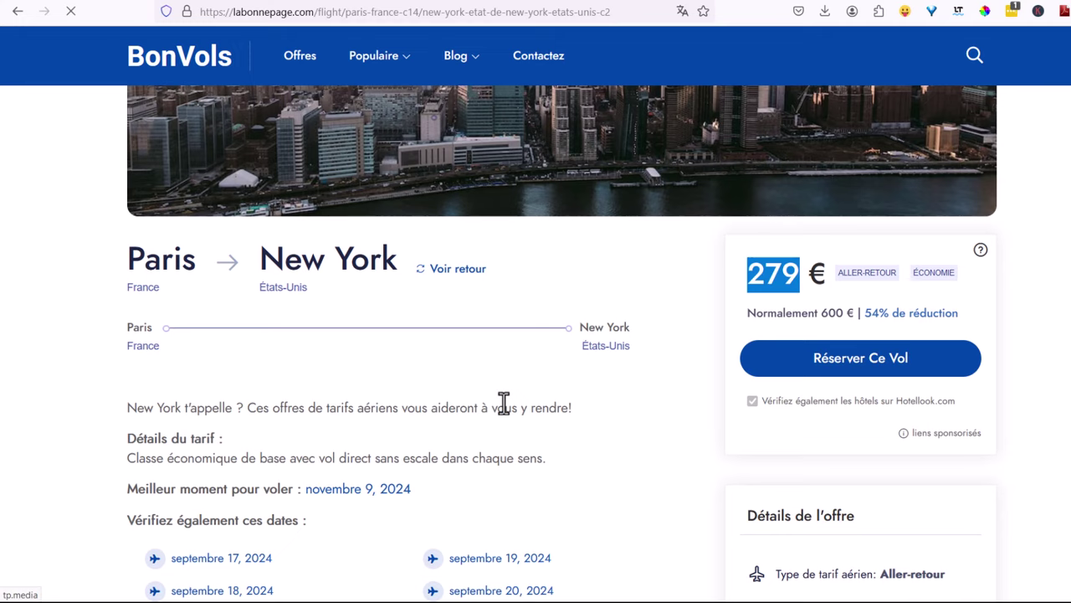
scroll(503, 402, "down", 8)
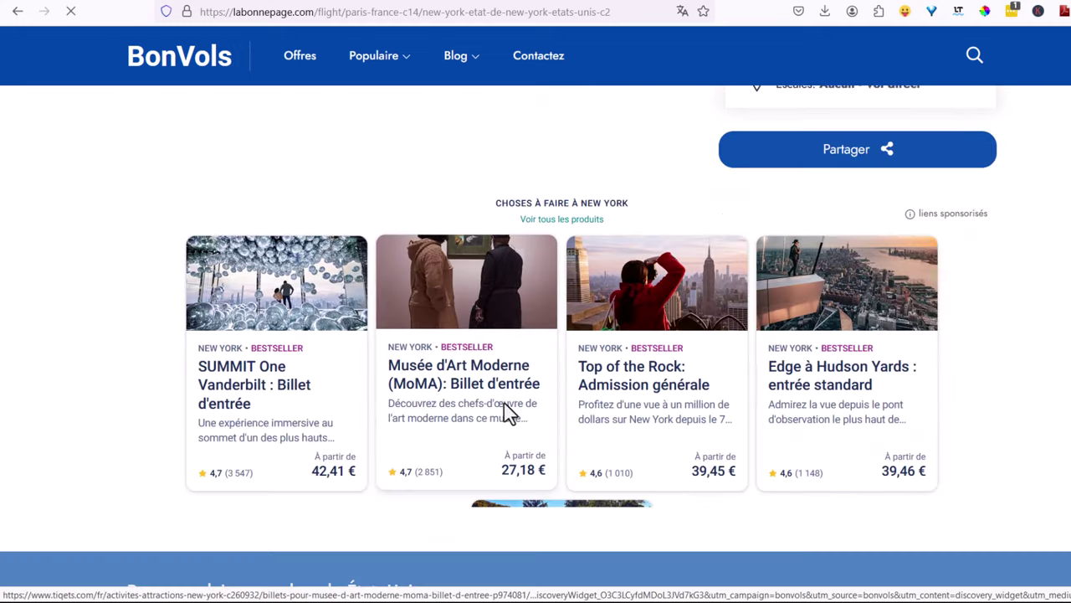
scroll(503, 402, "up", 8)
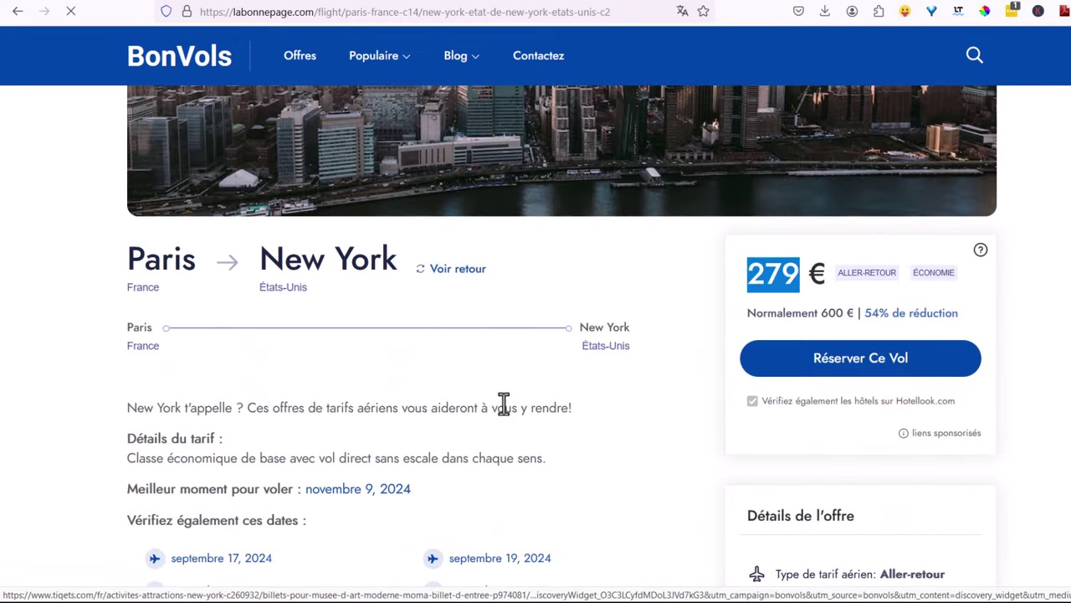
left_click(626, 497)
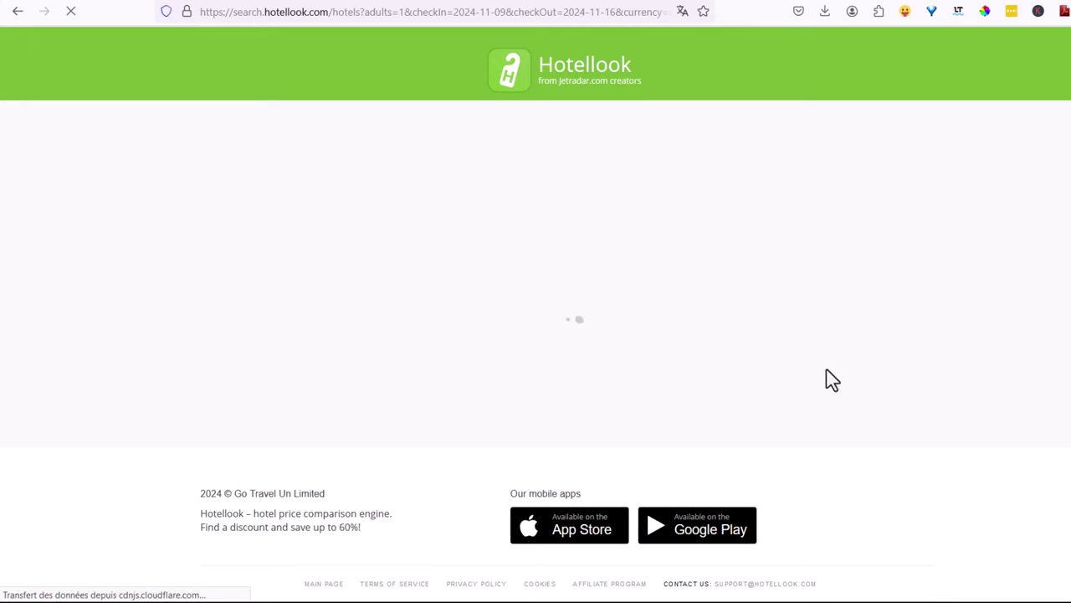
- Switch to the Kiwi.com results for Paris to New York and look through the flights
left_click(962, 2)
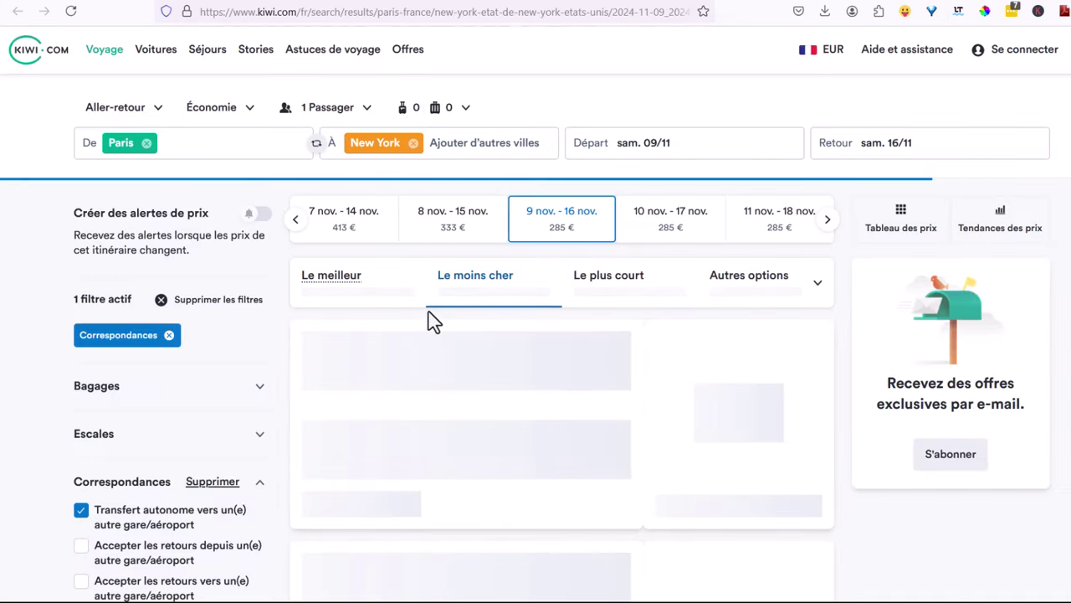
scroll(430, 318, "down", 5)
scroll(430, 318, "up", 5)
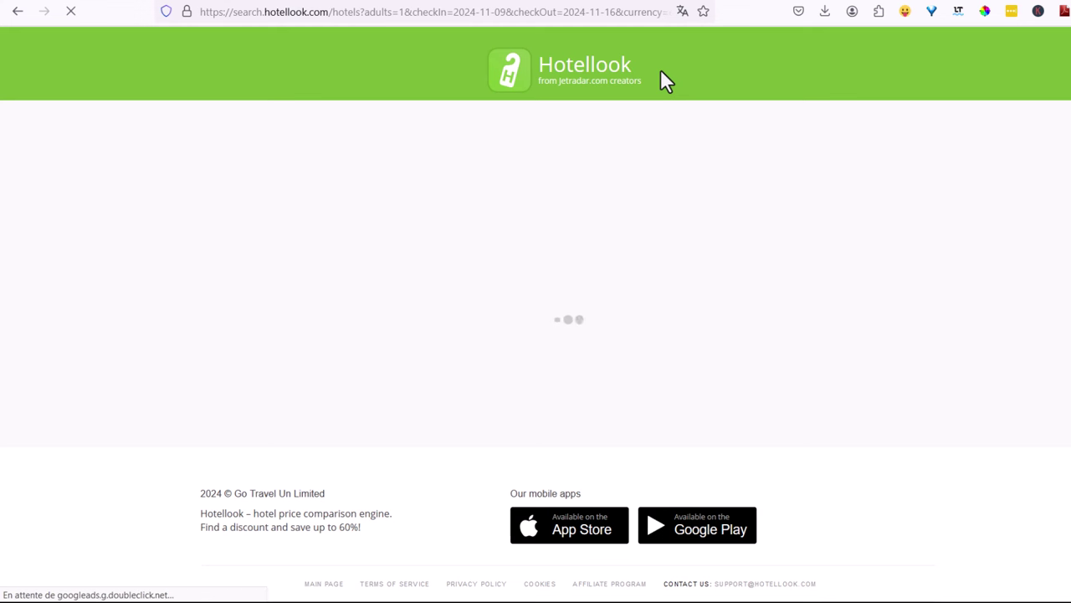
- Return to the BonVols New York flight page and open the Top of the Rock: Admission générale ticket
left_click(16, 12)
scroll(509, 370, "down", 5)
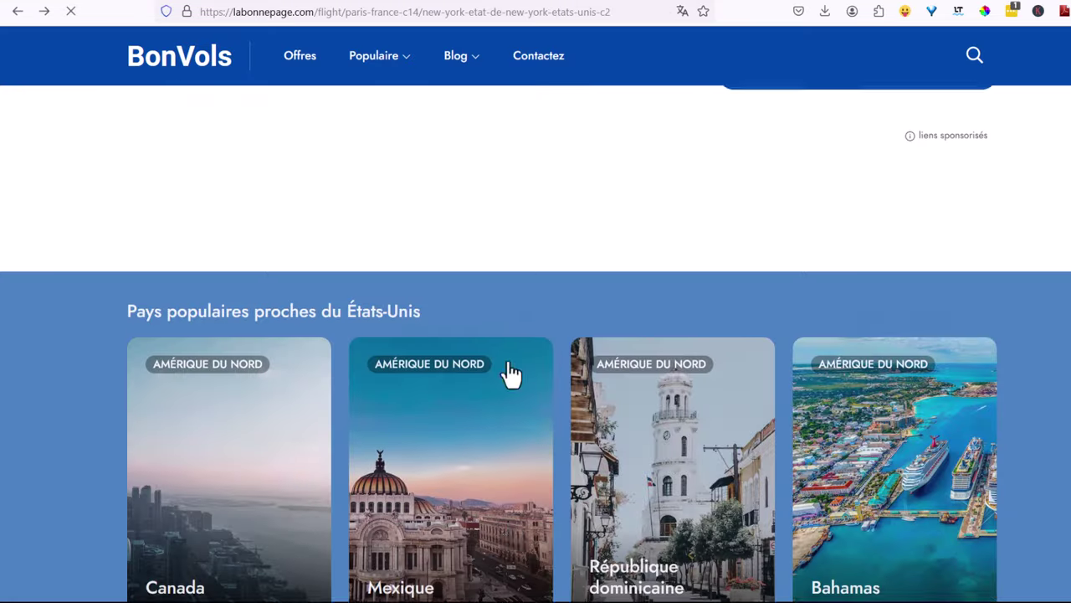
scroll(509, 372, "down", 3)
scroll(512, 368, "up", 5)
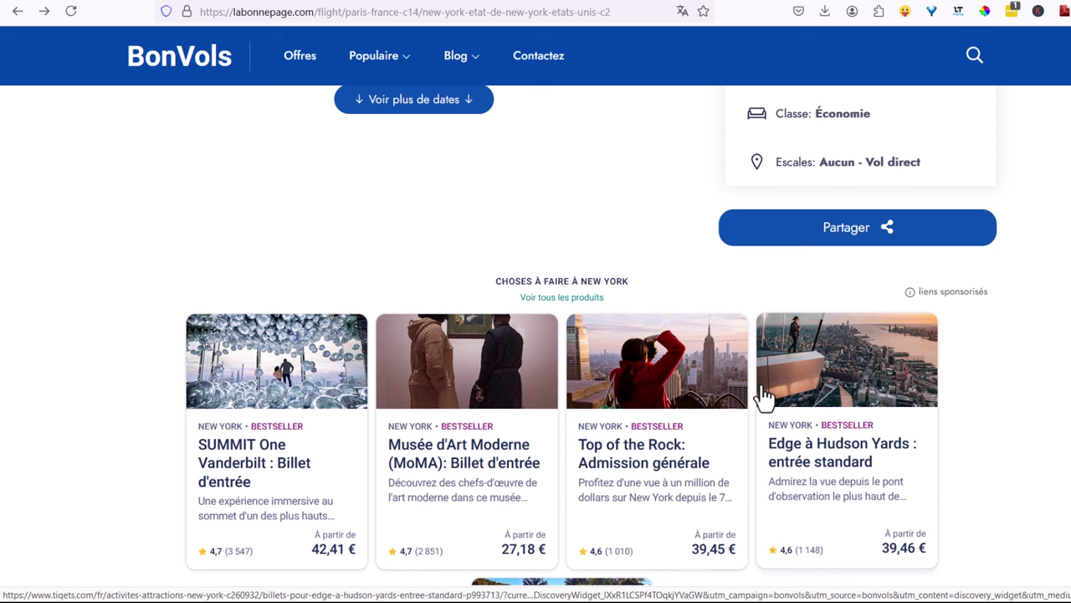
scroll(768, 394, "down", 3)
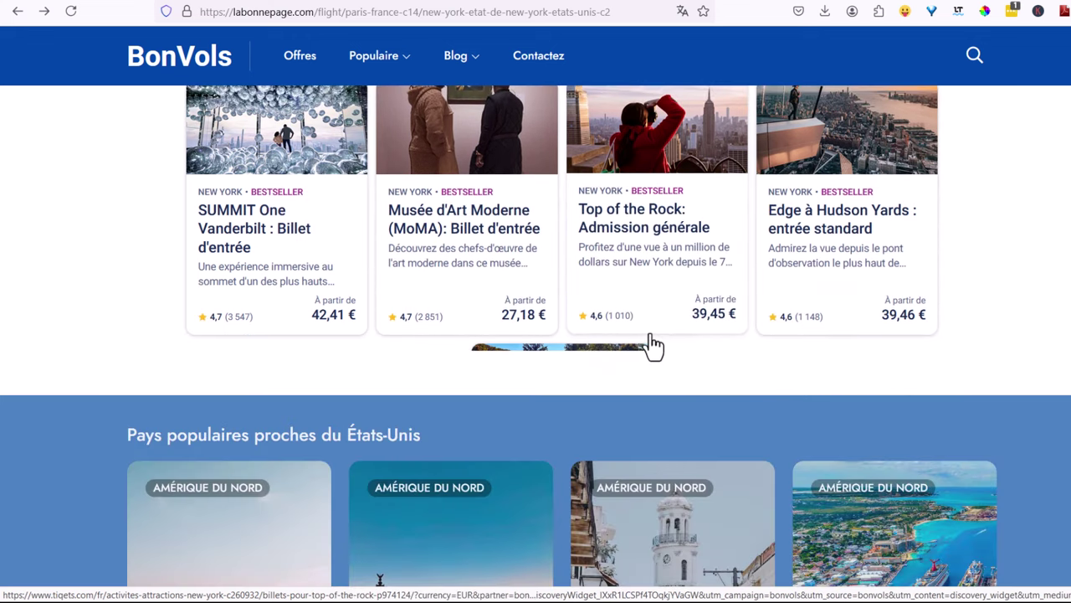
scroll(650, 347, "up", 3)
left_click(641, 459)
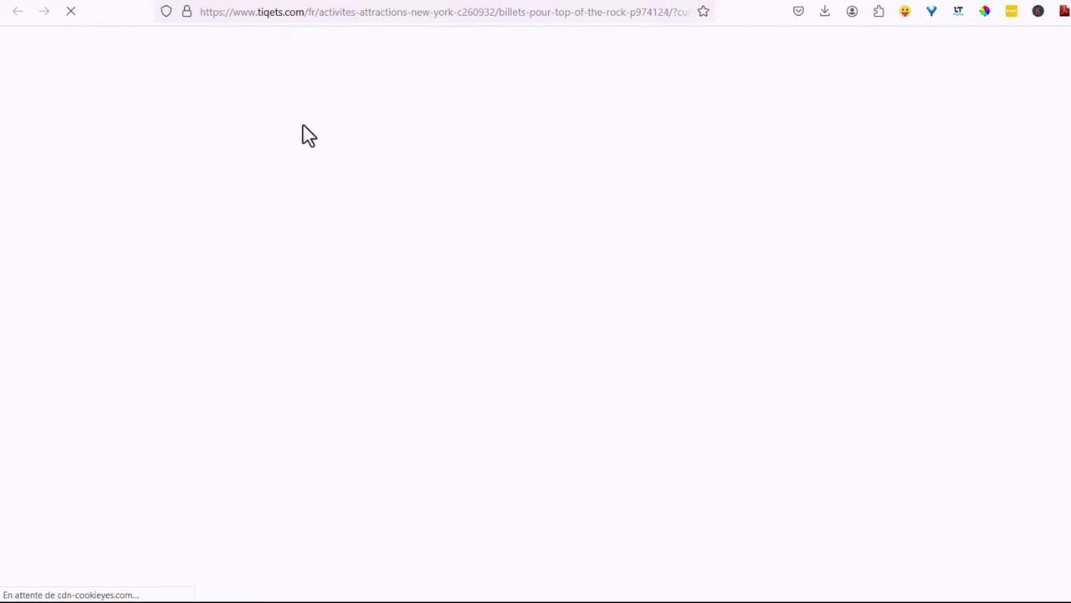
- Check the Tiqets web address, accept all cookies, and look through the Top of the Rock: Admission générale ticket page
left_click_drag(259, 12, 307, 122)
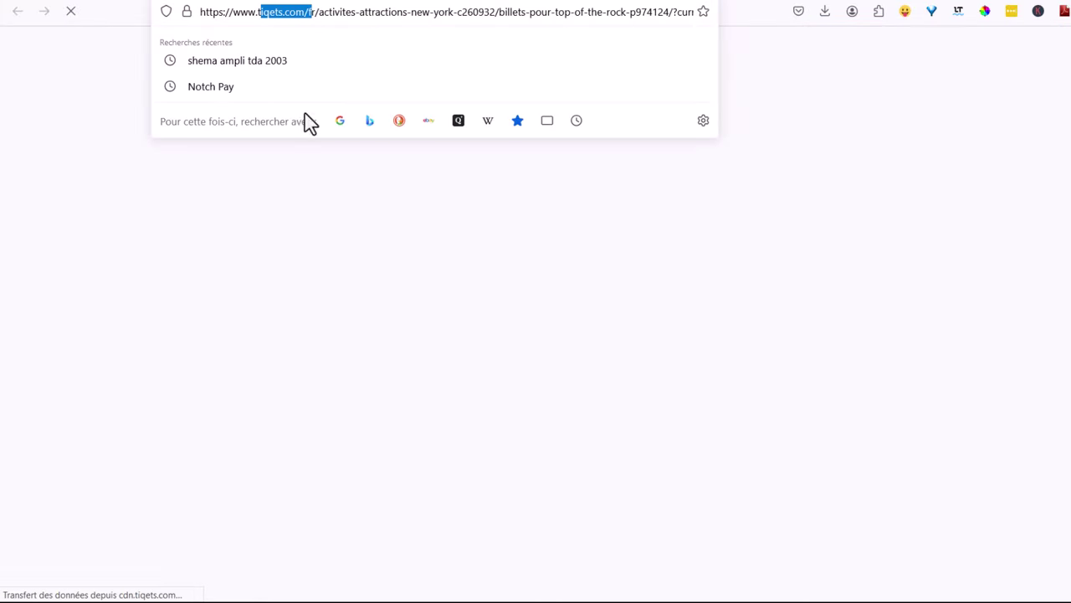
left_click(306, 372)
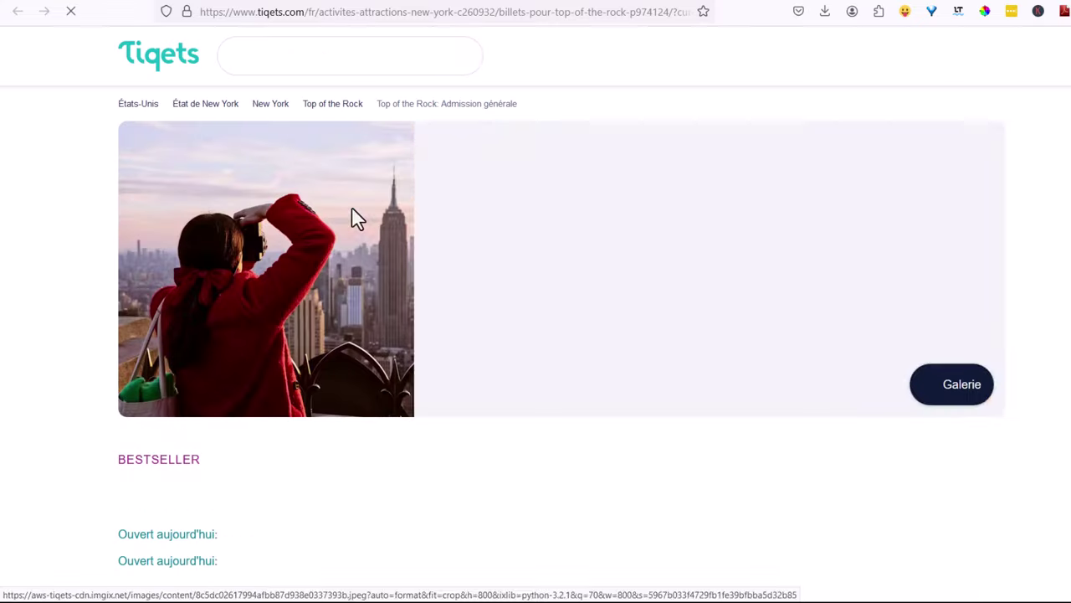
scroll(656, 402, "down", 2)
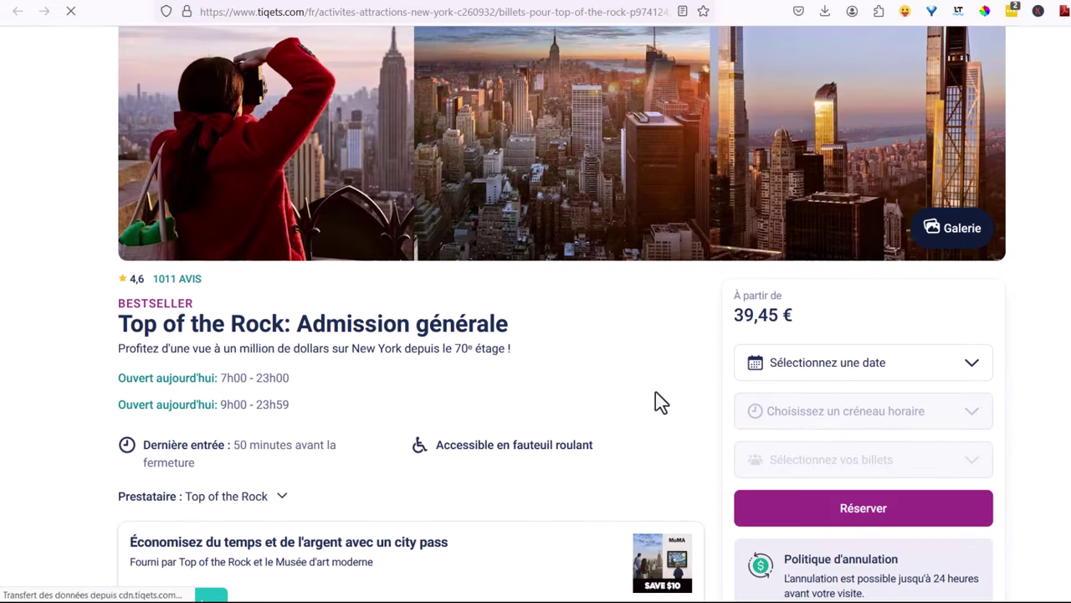
left_click_drag(110, 343, 591, 329)
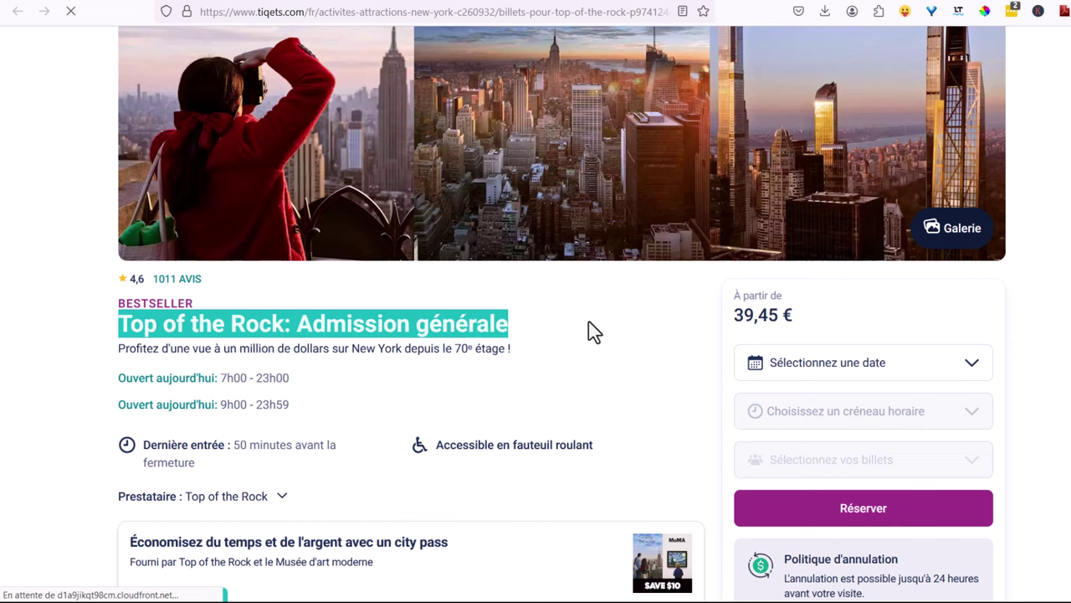
scroll(586, 335, "down", 1)
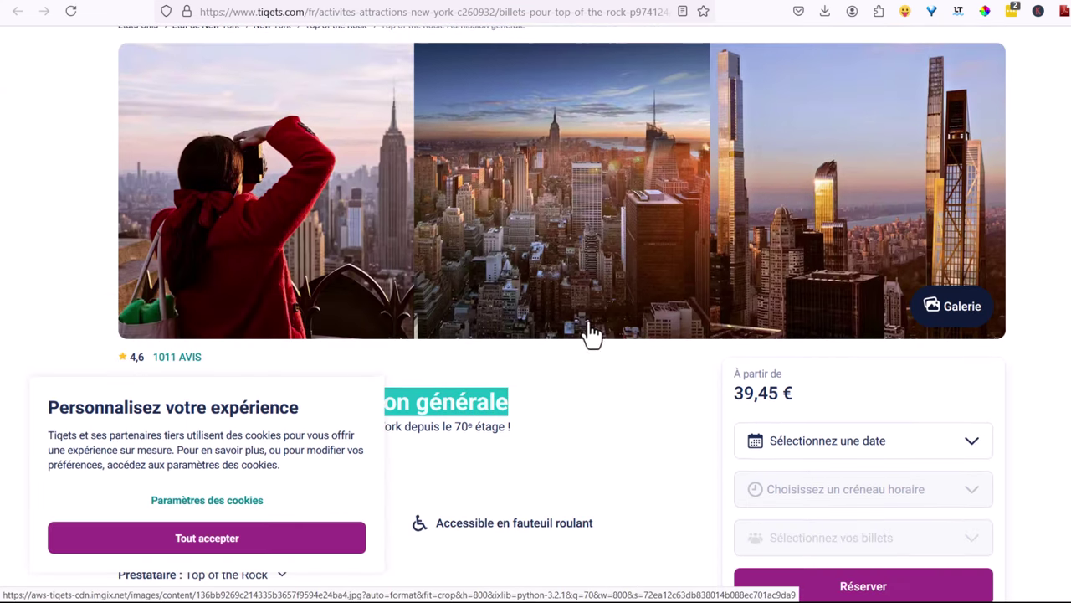
left_click(201, 538)
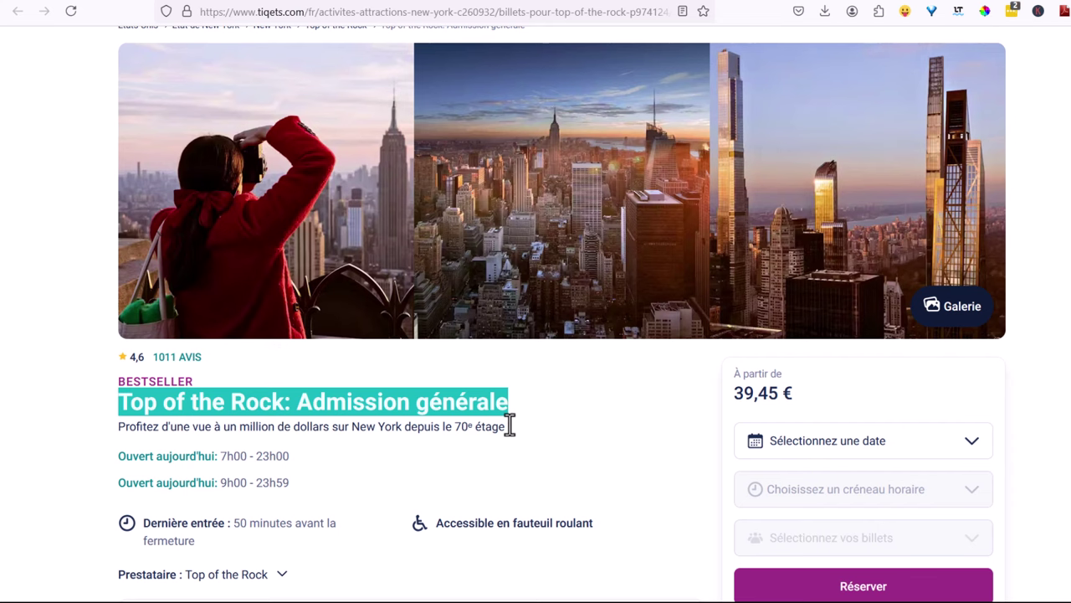
scroll(520, 407, "down", 6)
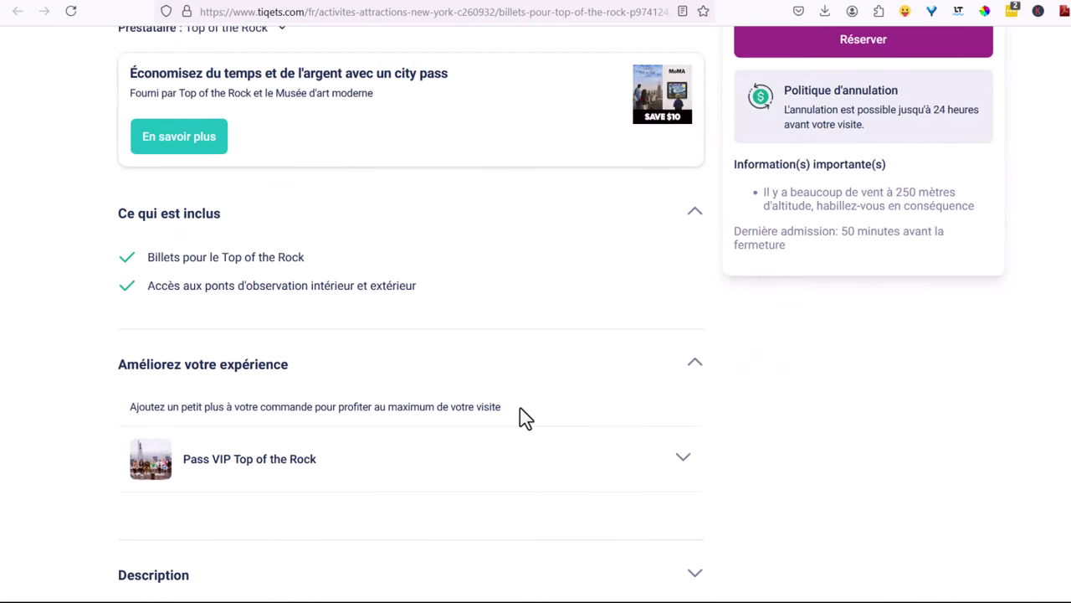
scroll(519, 407, "up", 6)
scroll(624, 388, "down", 3)
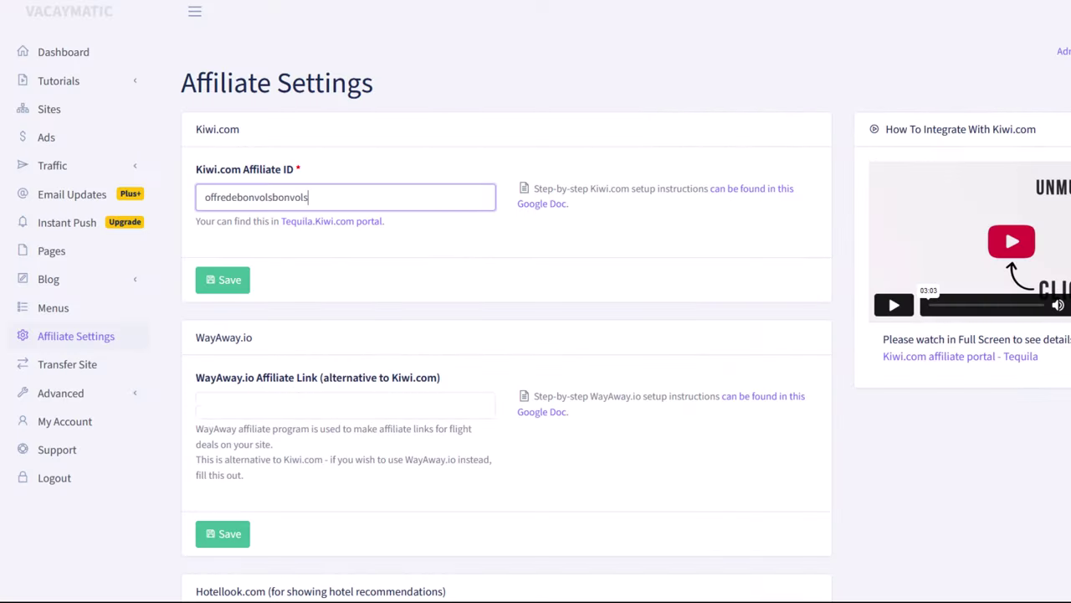
- Return to the VacayMatic affiliate settings and inspect the Hotellook.com Affiliate Link and Tiqets.com Affiliate ID fields
scroll(255, 448, "down", 7)
scroll(255, 448, "up", 5)
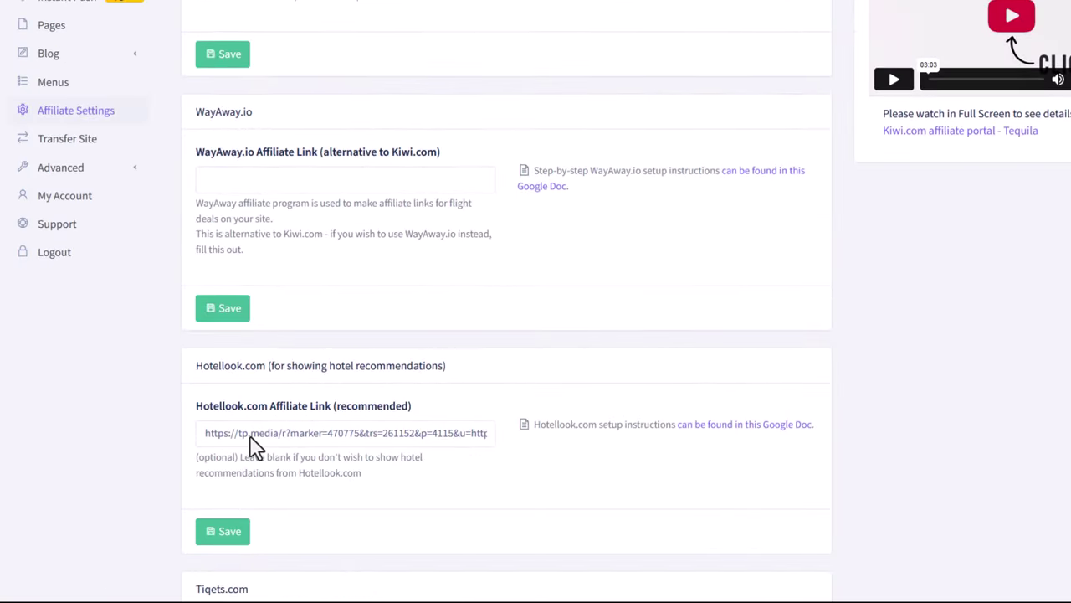
scroll(255, 447, "down", 2)
left_click_drag(193, 479, 452, 480)
left_click(463, 482)
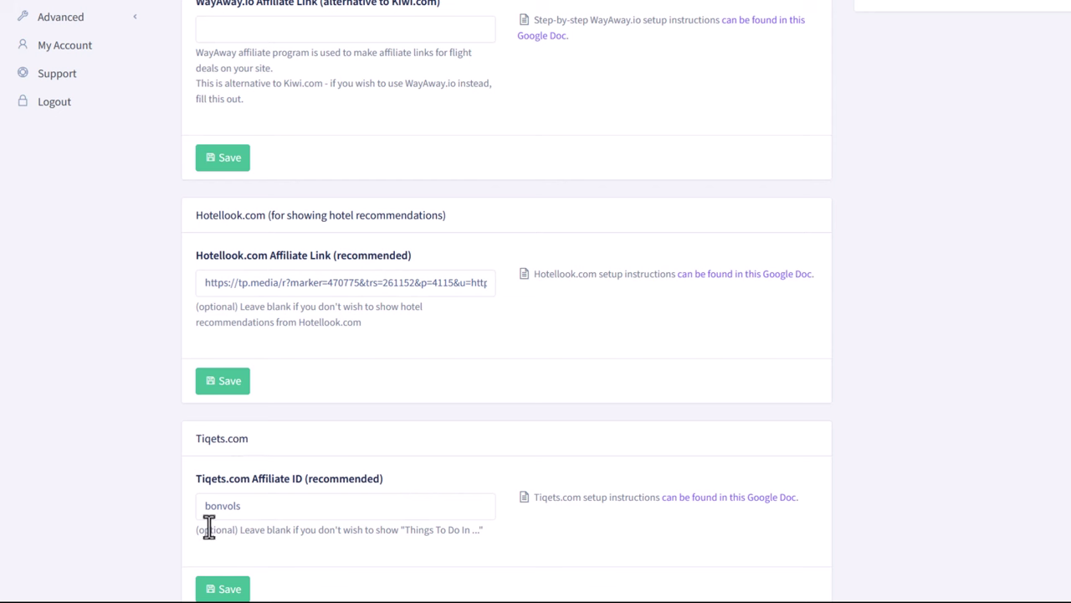
left_click_drag(268, 508, 146, 503)
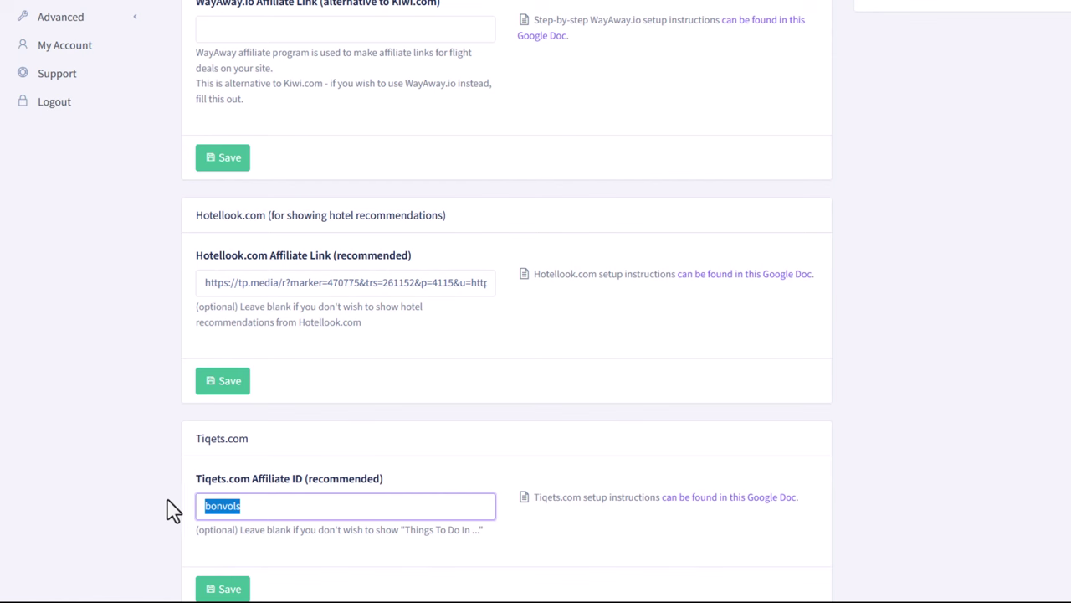
- Open the Tiqets.com setup instructions document and skim its account creation steps
left_click(732, 497)
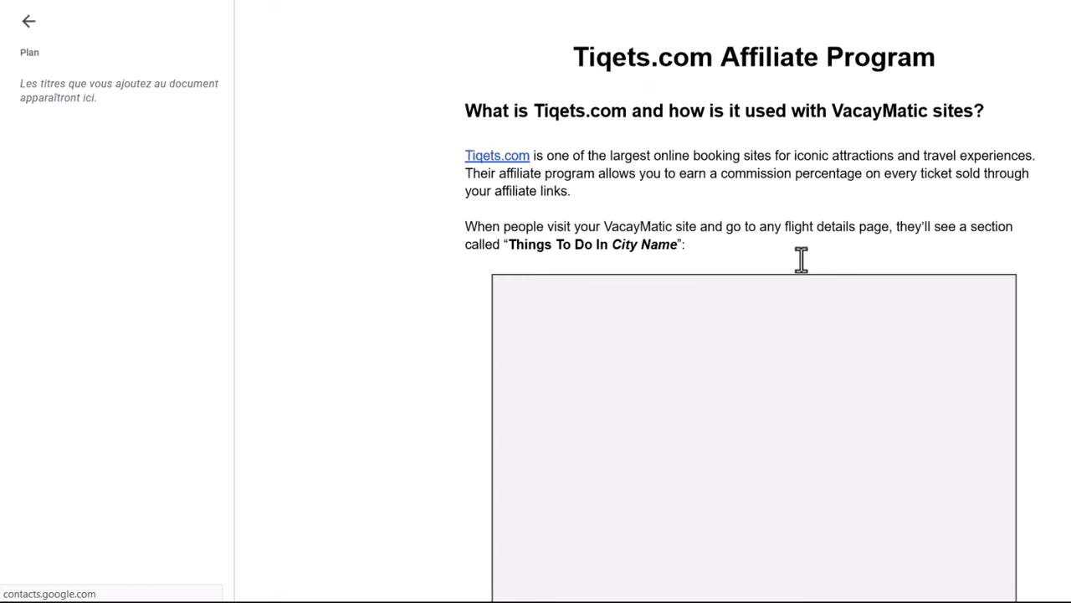
scroll(801, 261, "down", 15)
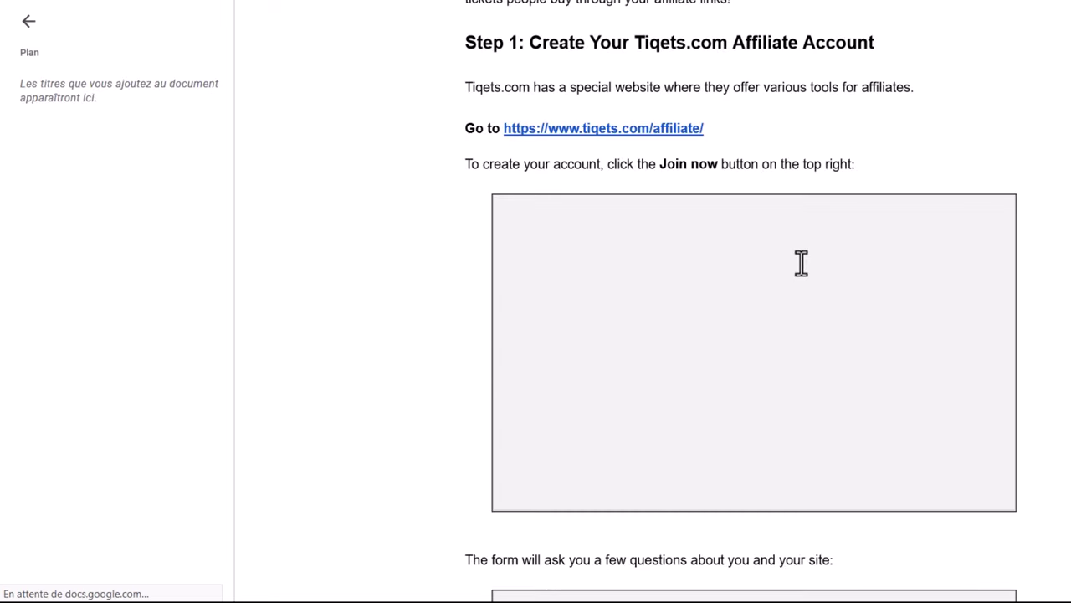
scroll(801, 262, "down", 20)
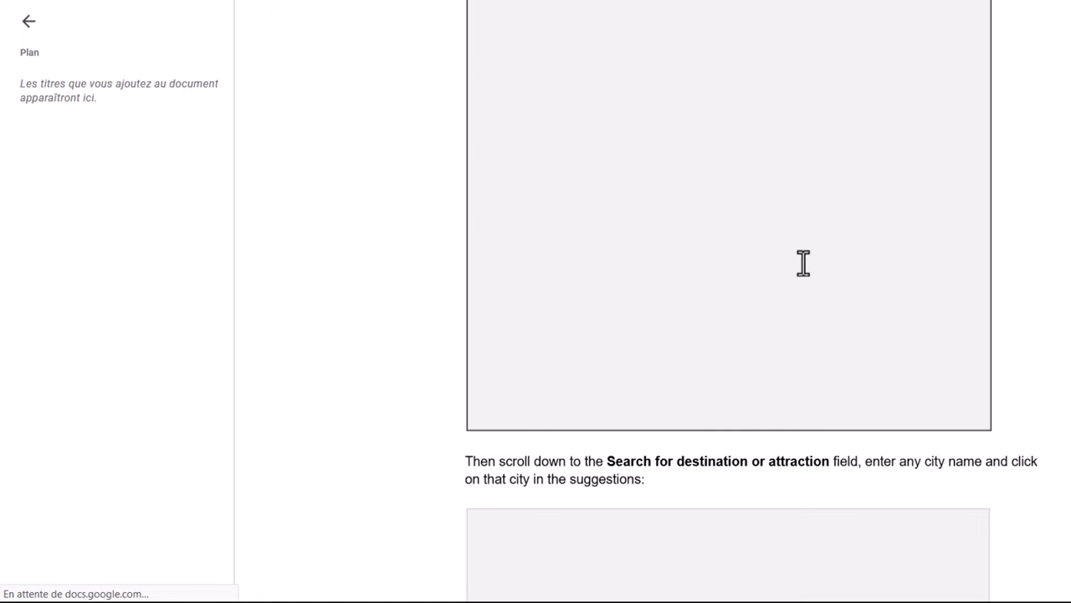
scroll(804, 263, "up", 10)
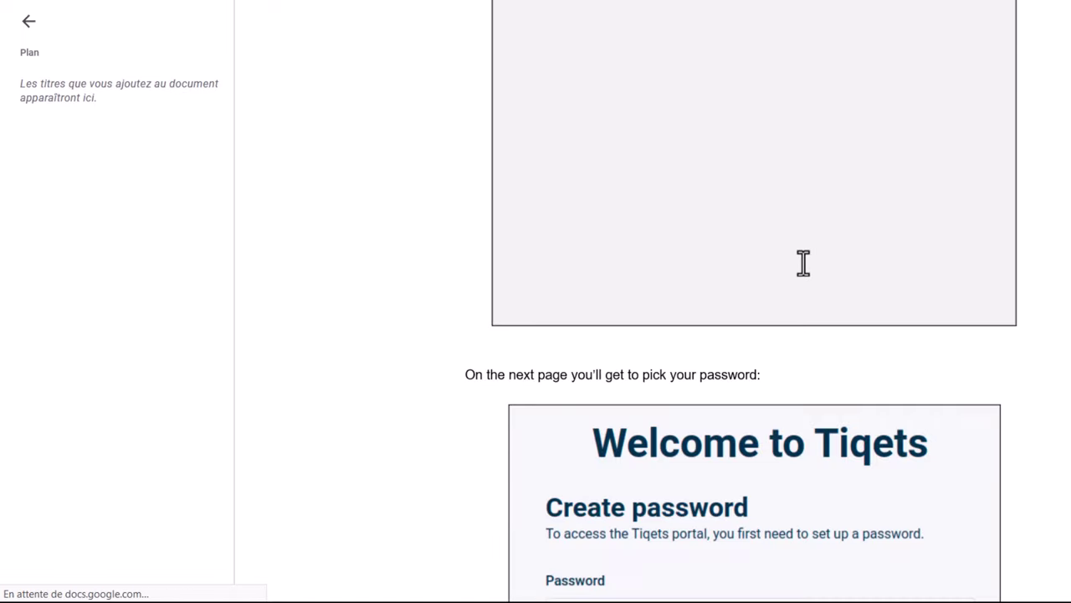
scroll(804, 263, "up", 5)
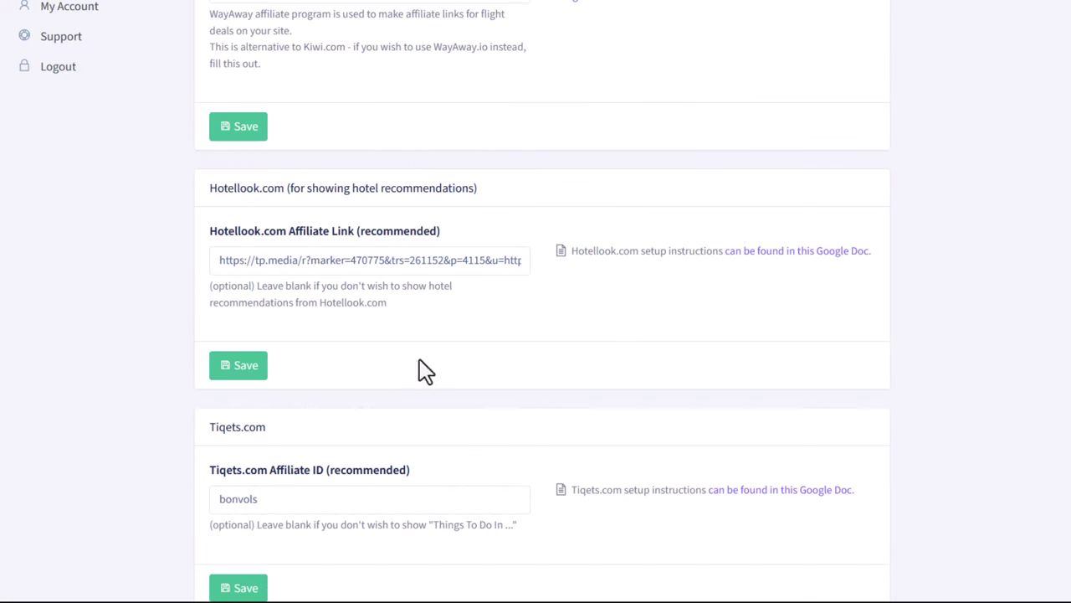
- Open the getting-started page for VacayMatic traffic and examine the automated Facebook and Reddit traffic guide headings
scroll(418, 370, "up", 5)
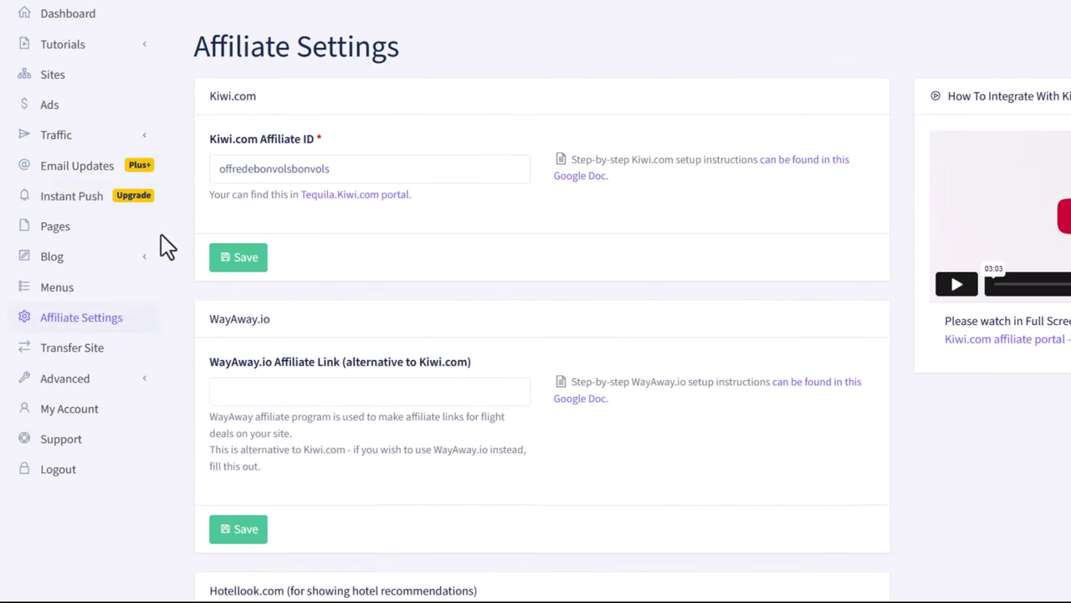
left_click(69, 144)
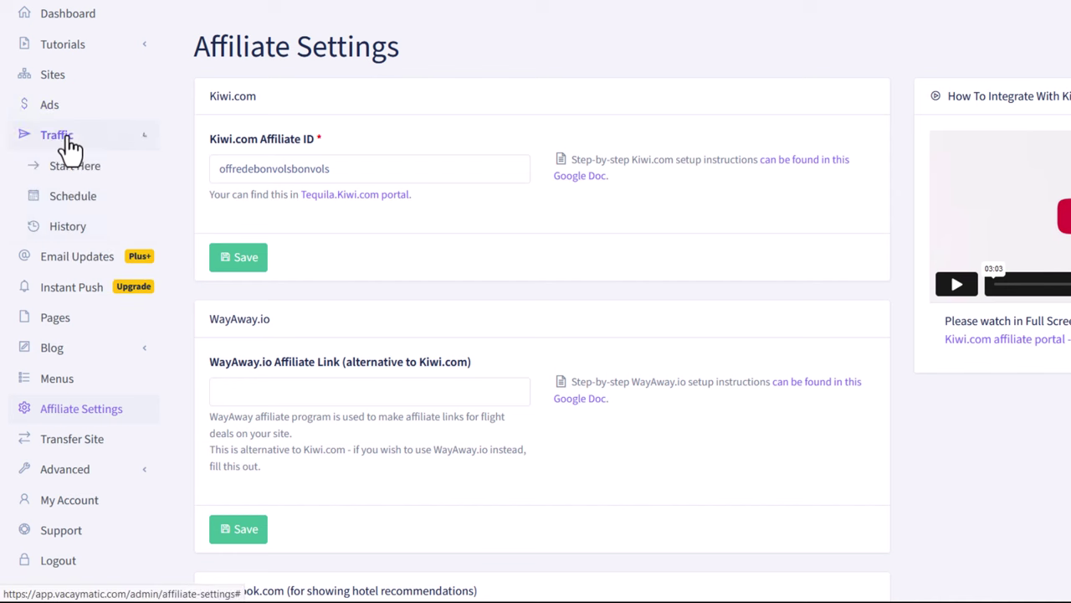
left_click(72, 168)
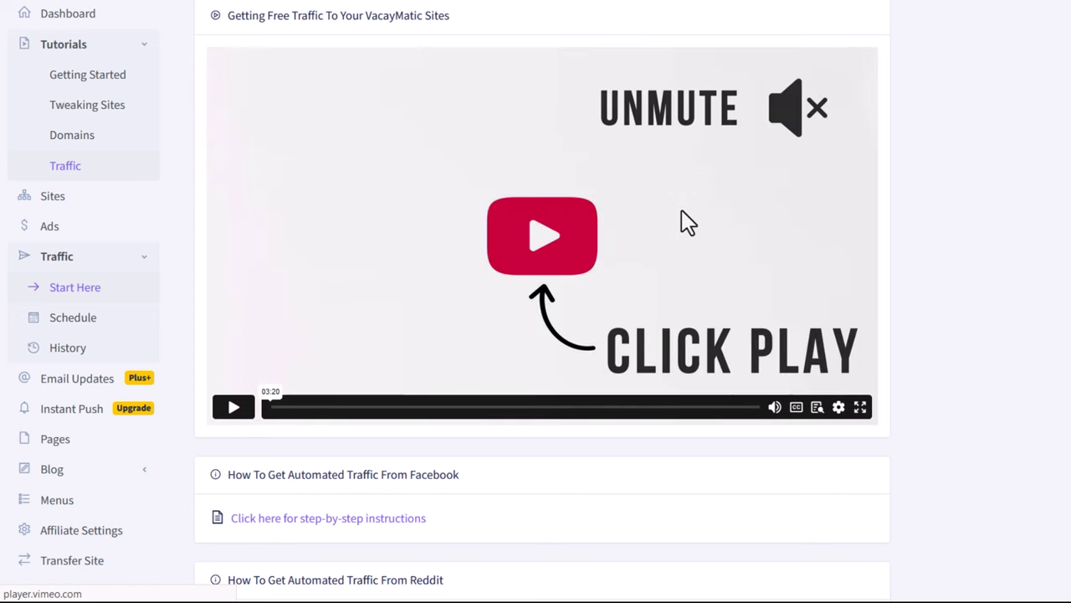
scroll(999, 397, "down", 3)
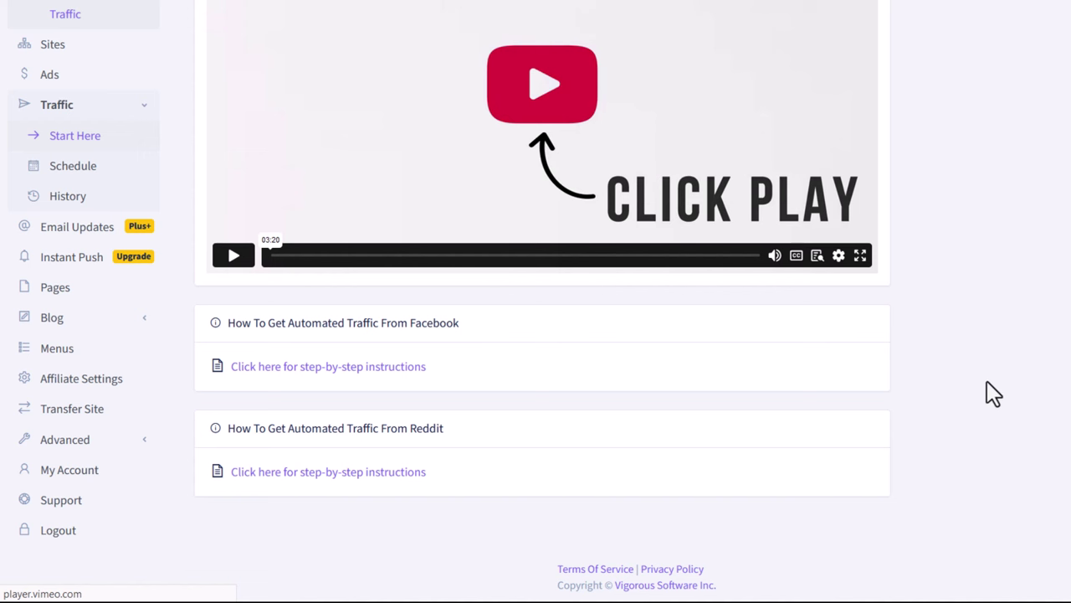
left_click_drag(462, 325, 253, 325)
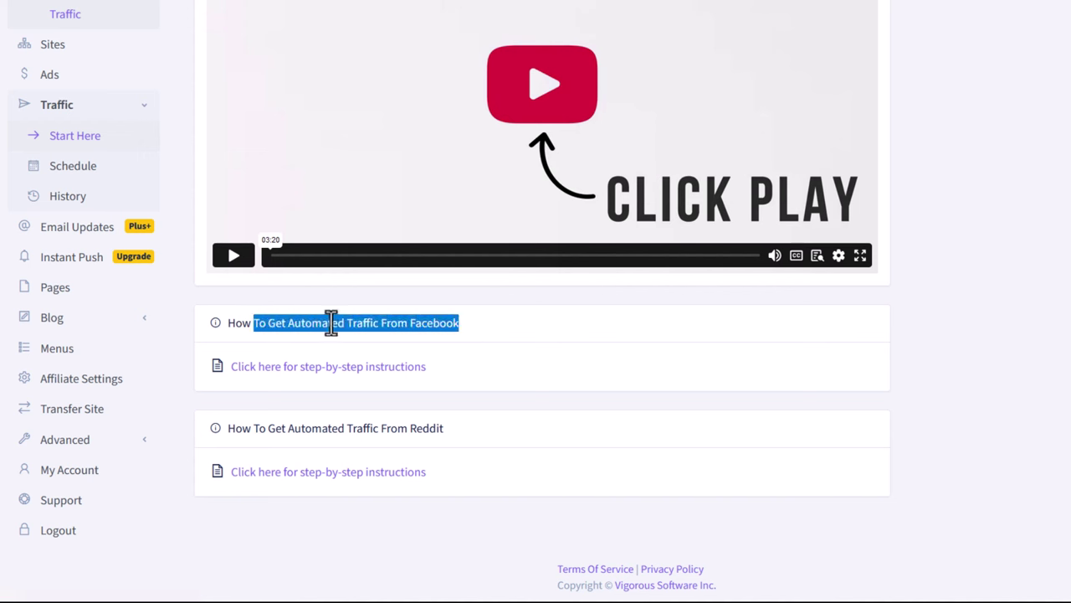
left_click_drag(445, 430, 234, 431)
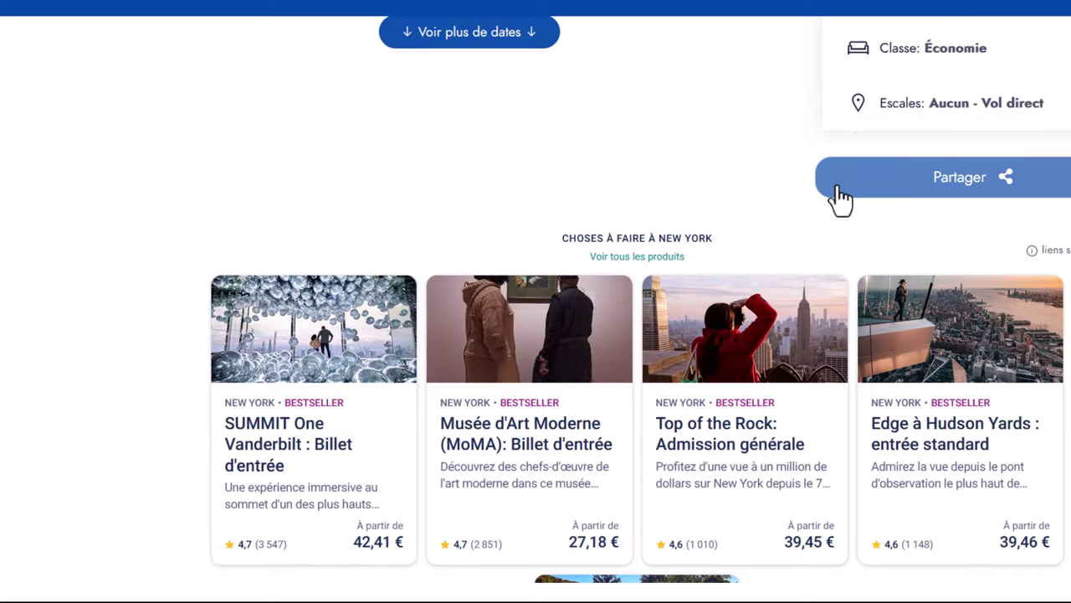
- Switch to BonVols, open its offers page, and look over the popular cities and the Facebook group section
scroll(839, 197, "up", 15)
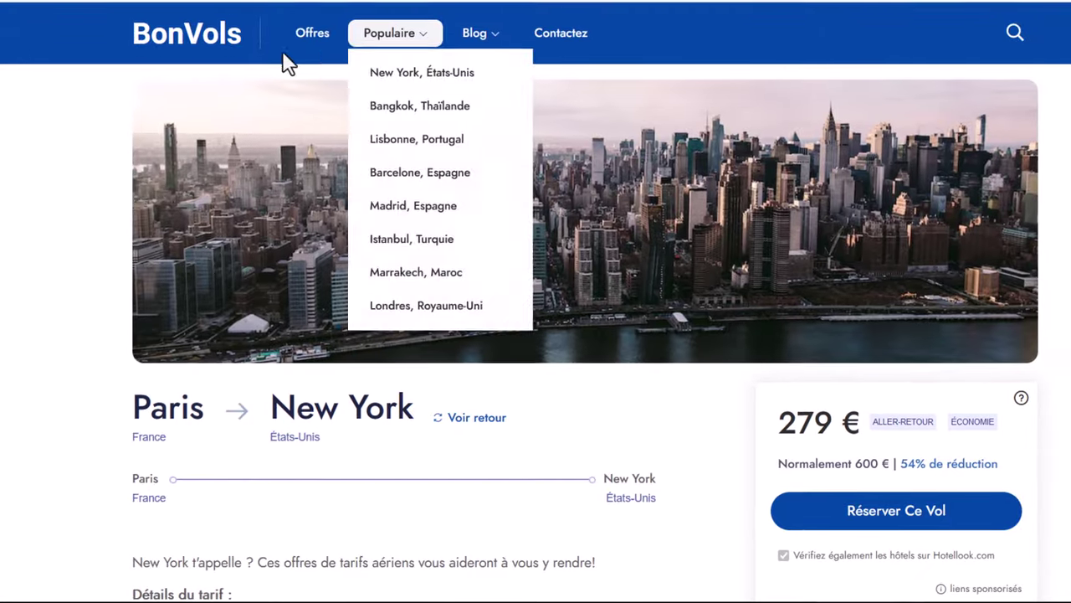
left_click(306, 38)
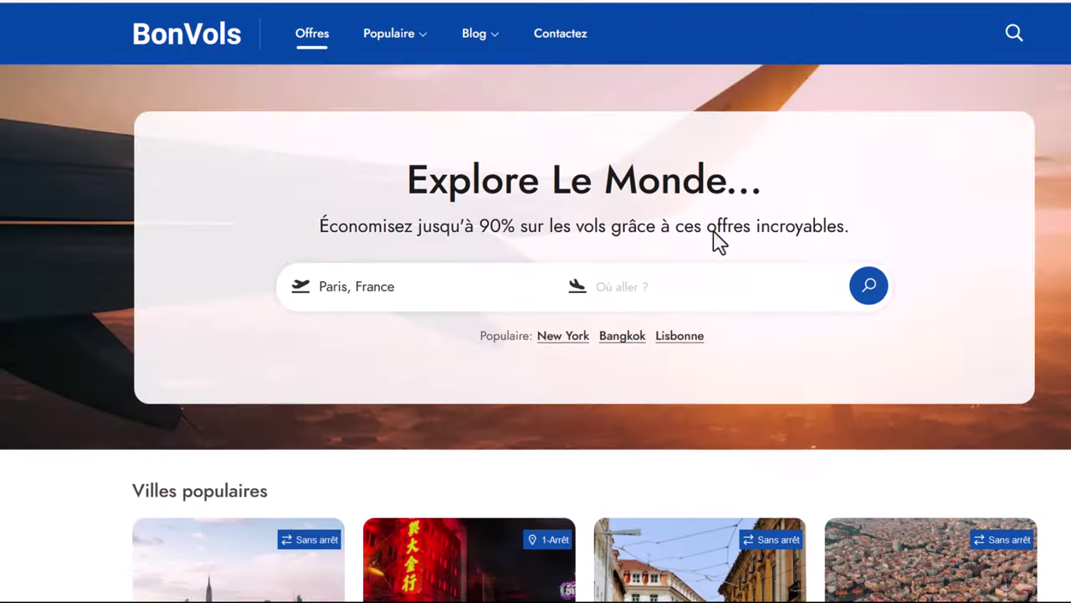
scroll(581, 382, "down", 7)
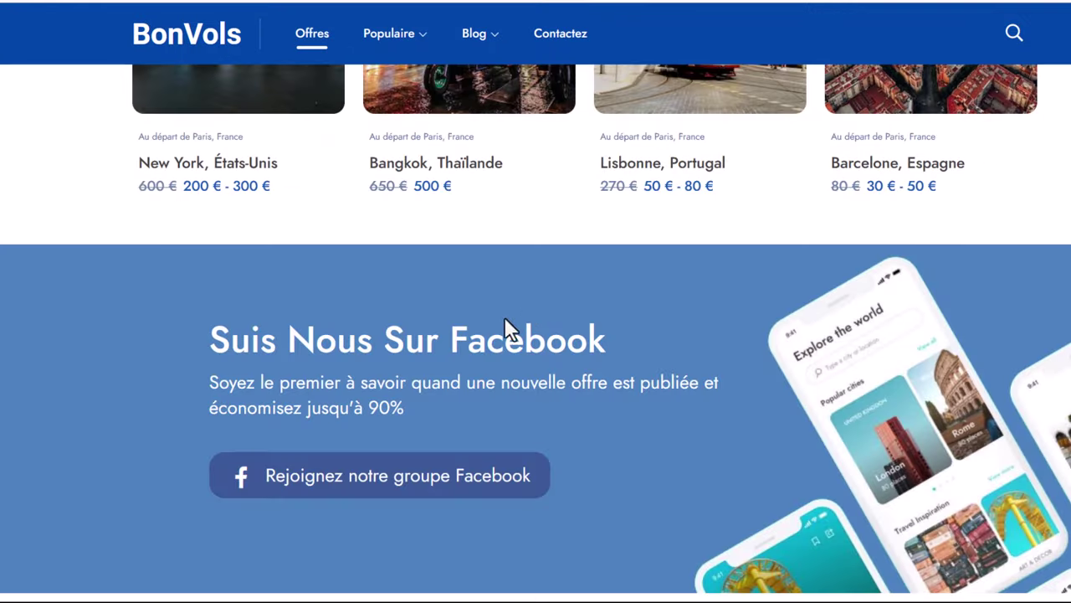
scroll(505, 318, "up", 3)
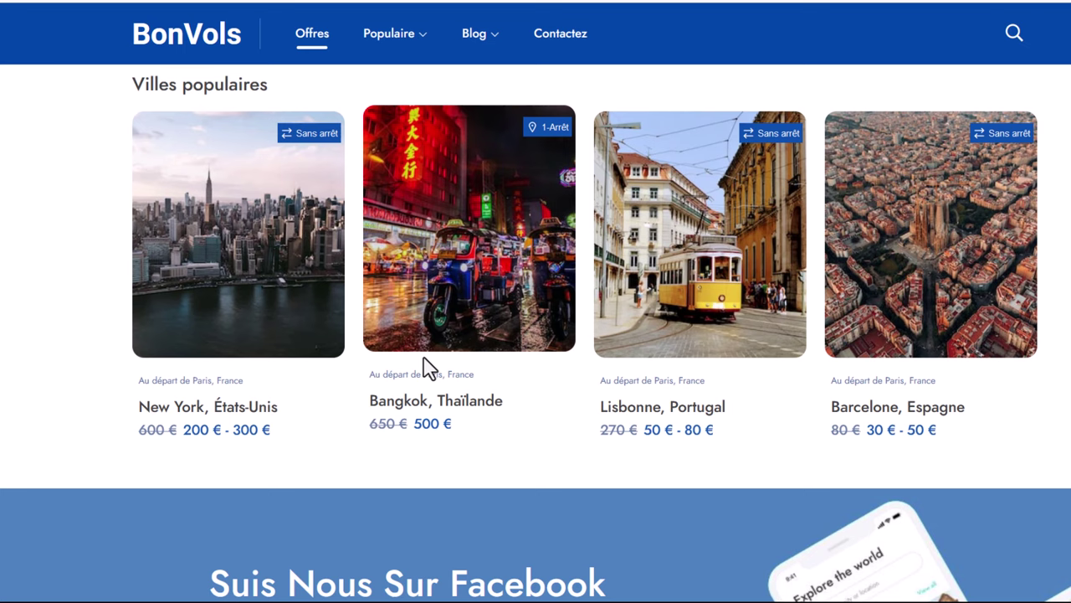
scroll(424, 368, "down", 5)
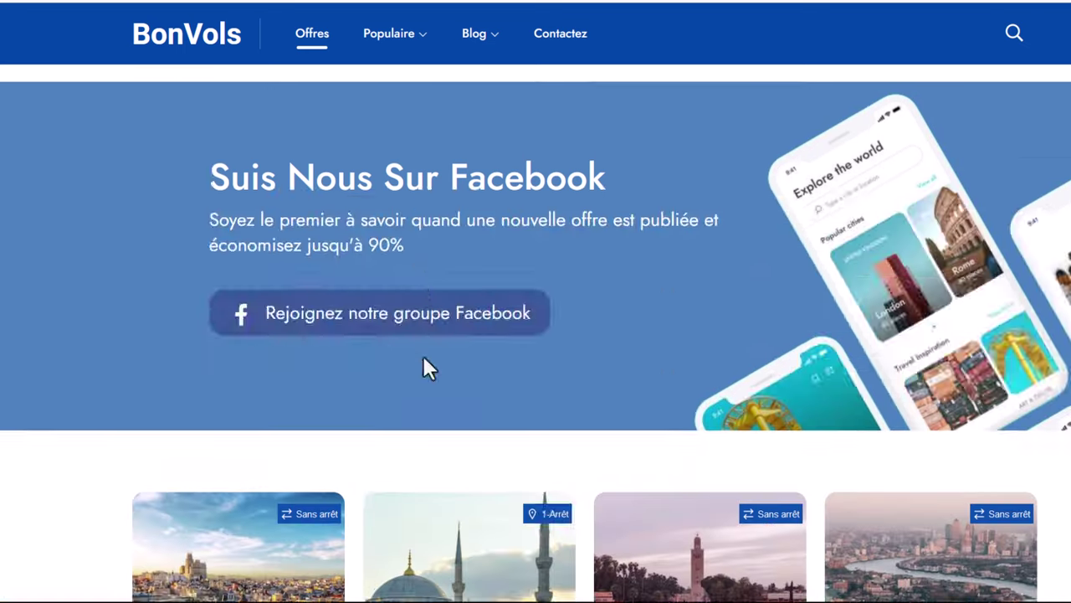
scroll(424, 368, "up", 10)
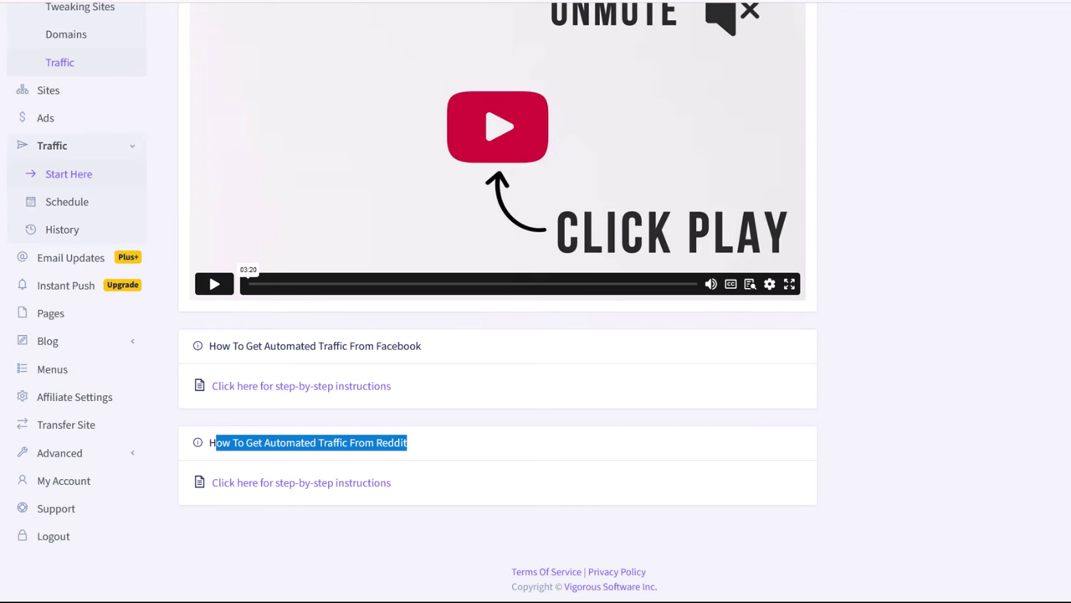
- Return to VacayMatic, start adding a new site from the site list, and name it "site affiliation offre de vols"
scroll(385, 414, "up", 2)
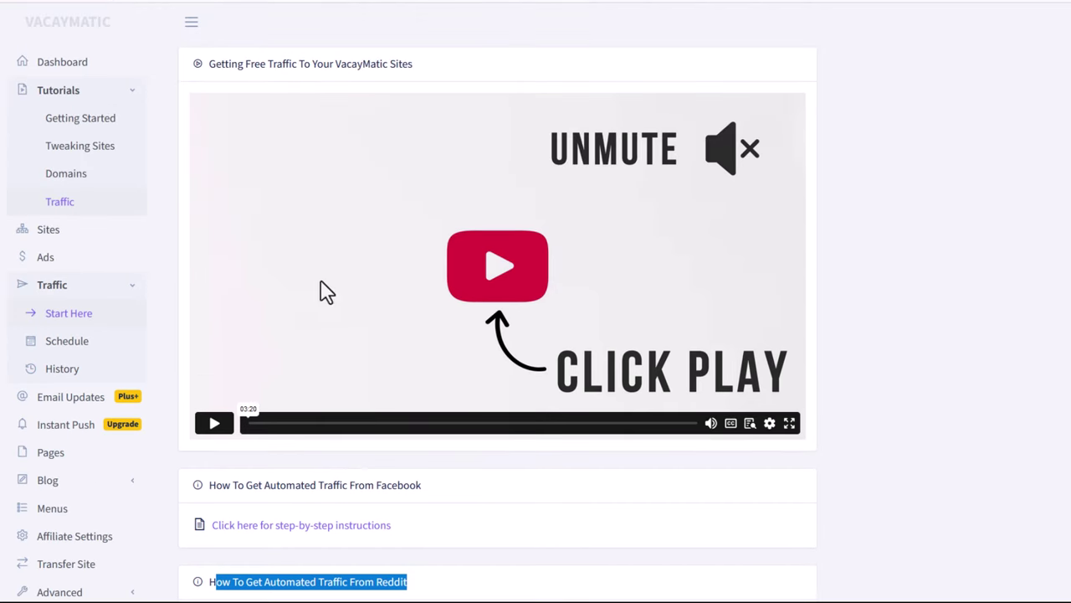
left_click(45, 70)
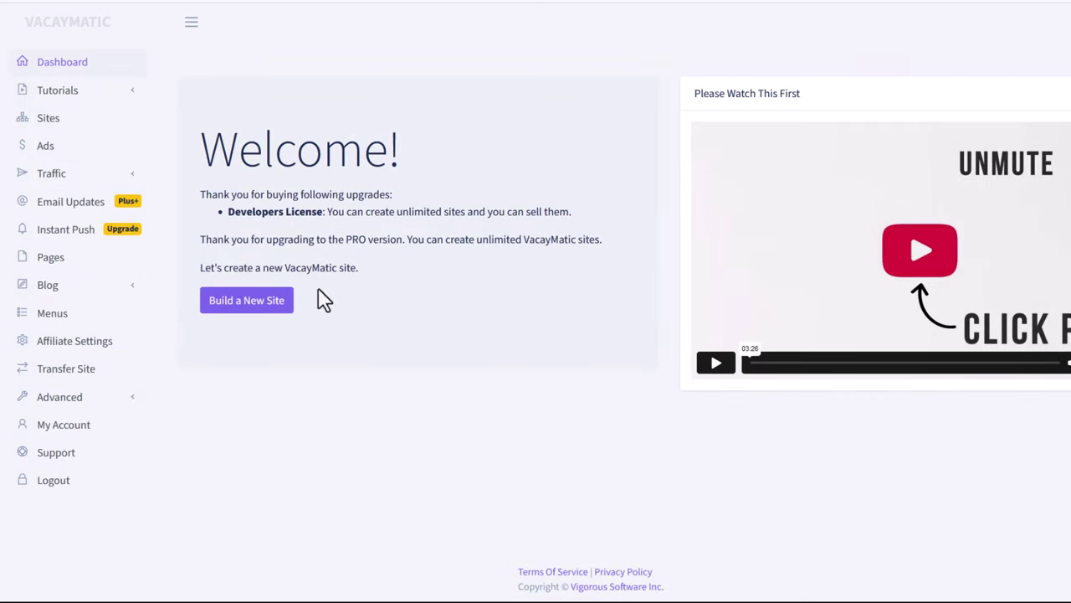
left_click(103, 120)
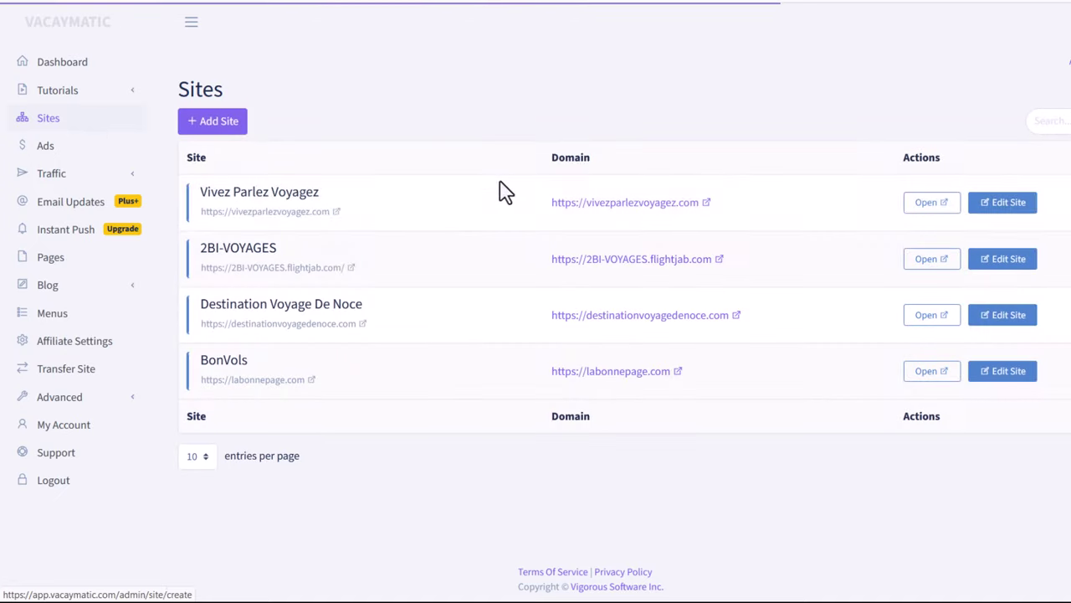
left_click(216, 124)
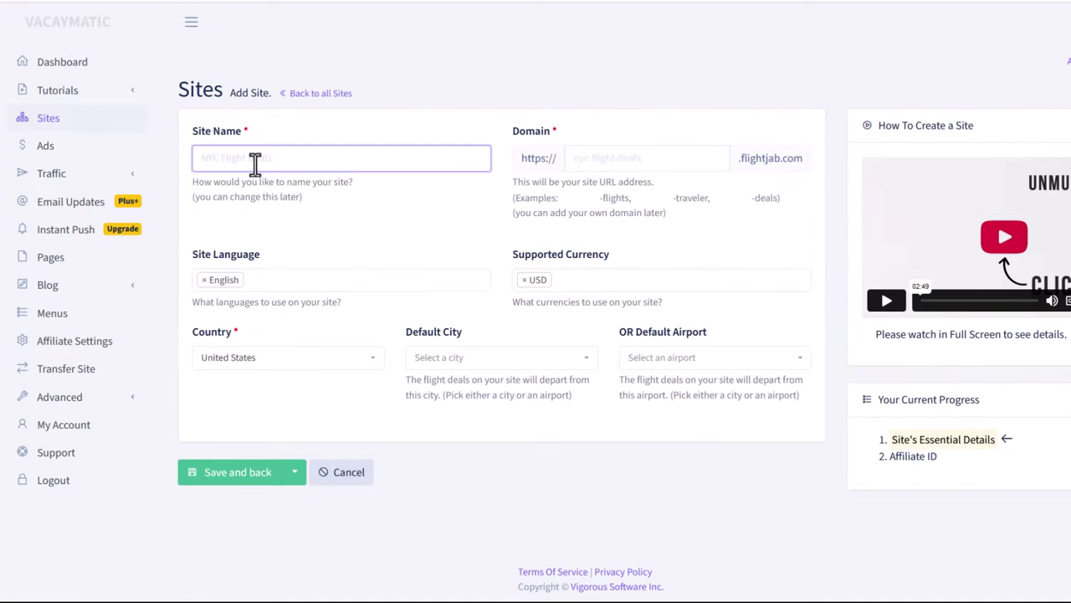
type("site")
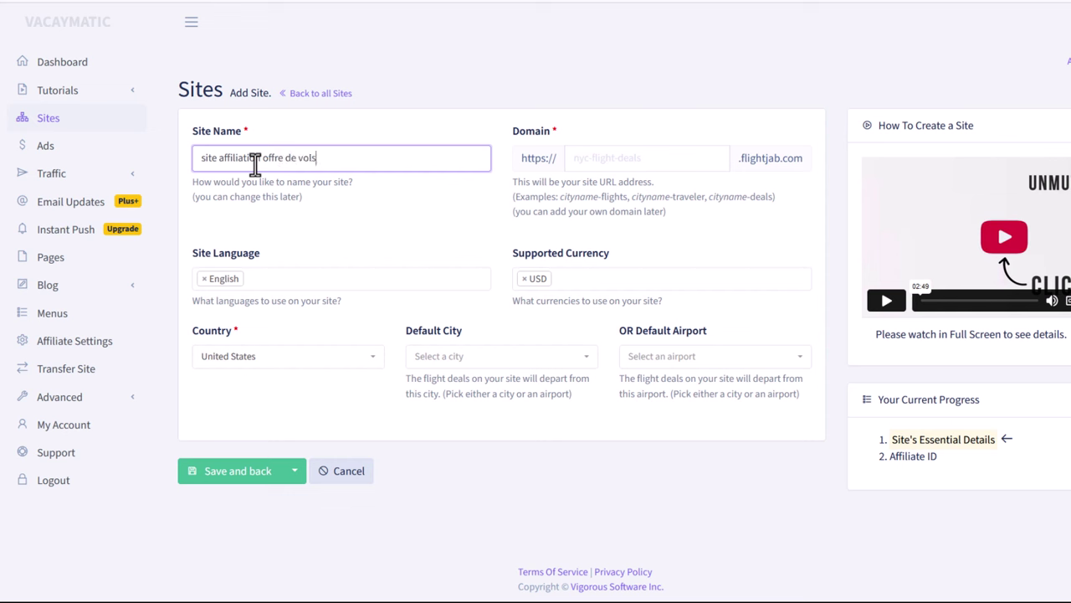
type("affiliation offre de vols")
- Set the new site's domain to monaffiliationoffredevols under the .flightjab.com suffix
left_click(620, 159)
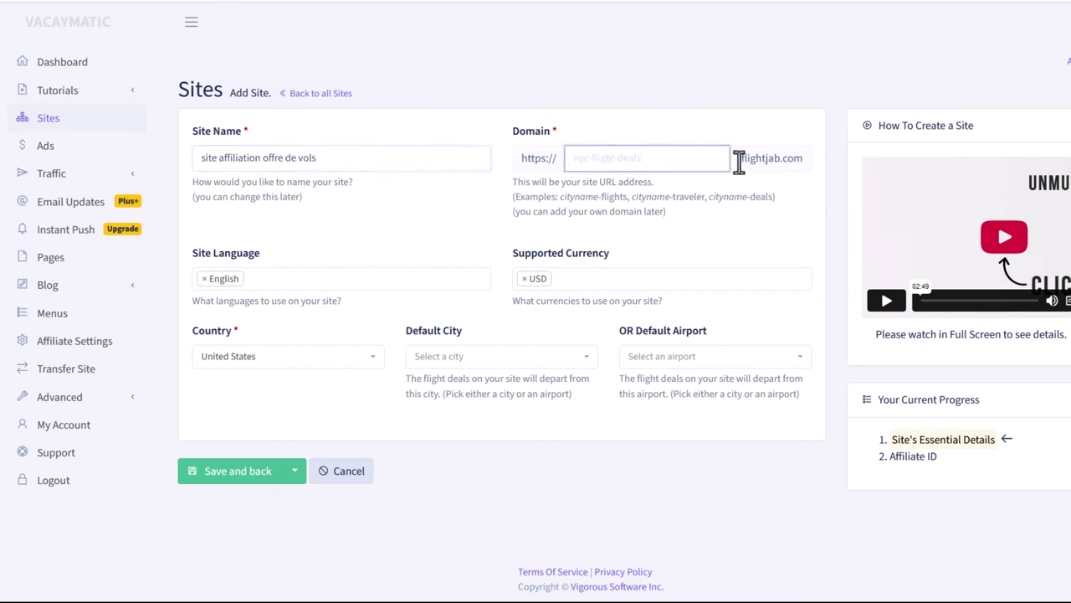
left_click_drag(739, 161, 885, 172)
left_click(740, 149)
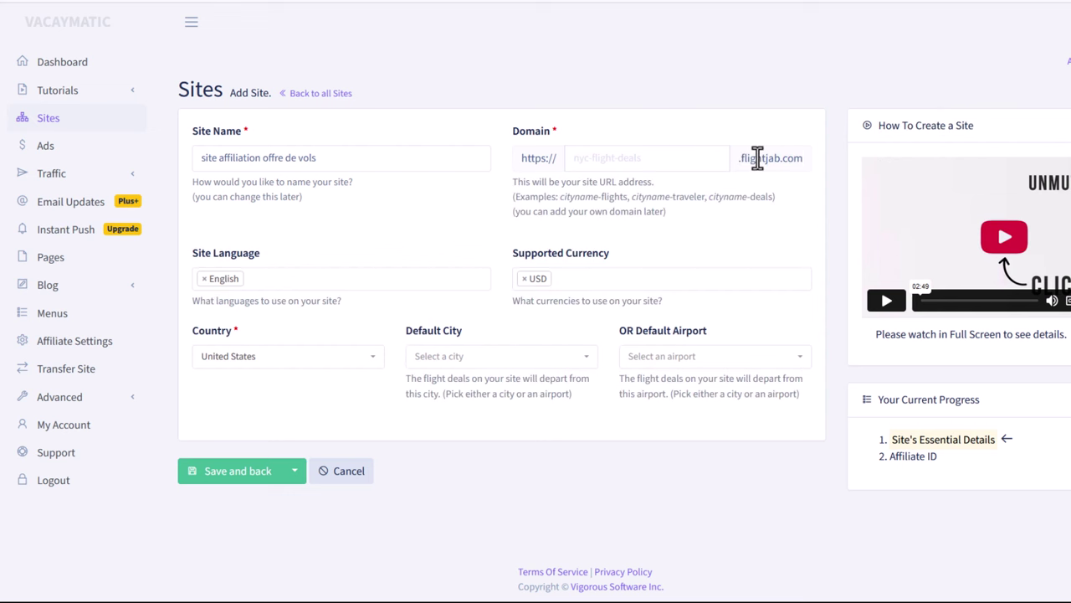
left_click(652, 158)
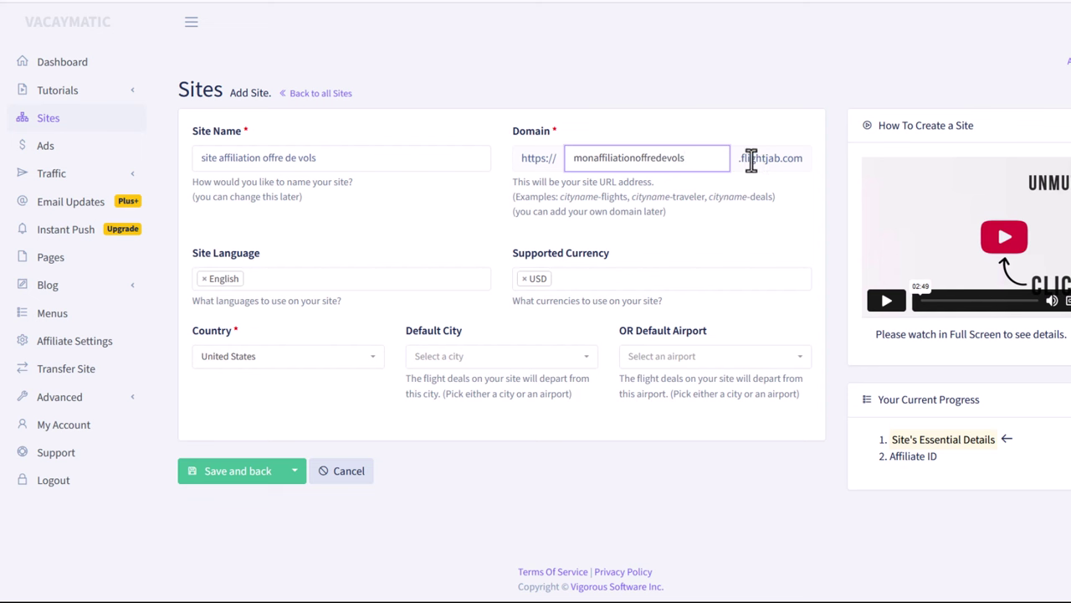
left_click_drag(740, 159, 825, 168)
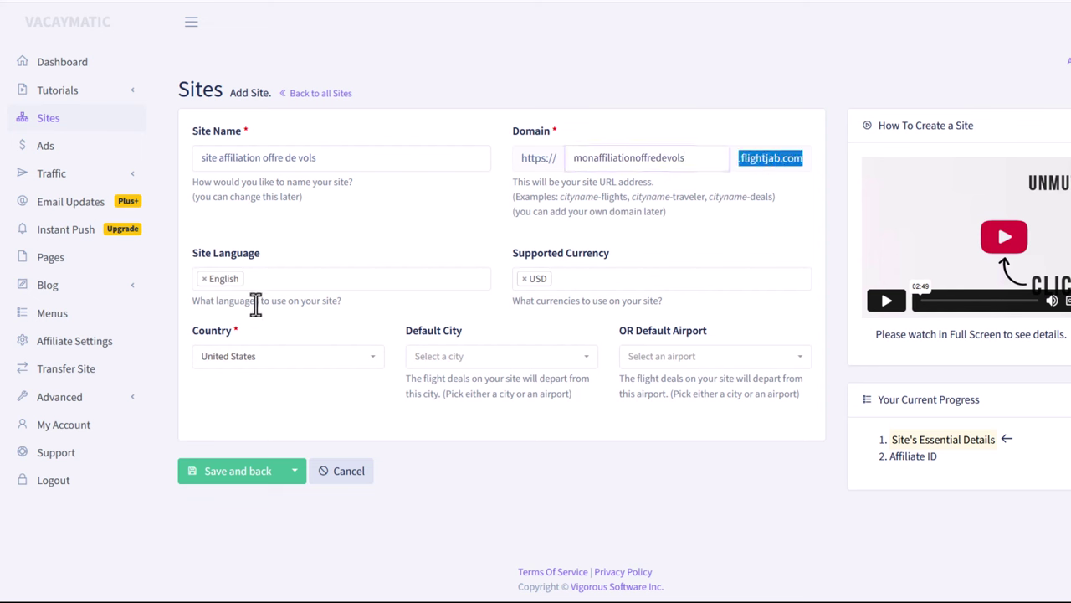
- Add German, Dutch and French to the new site's languages alongside English
left_click(315, 284)
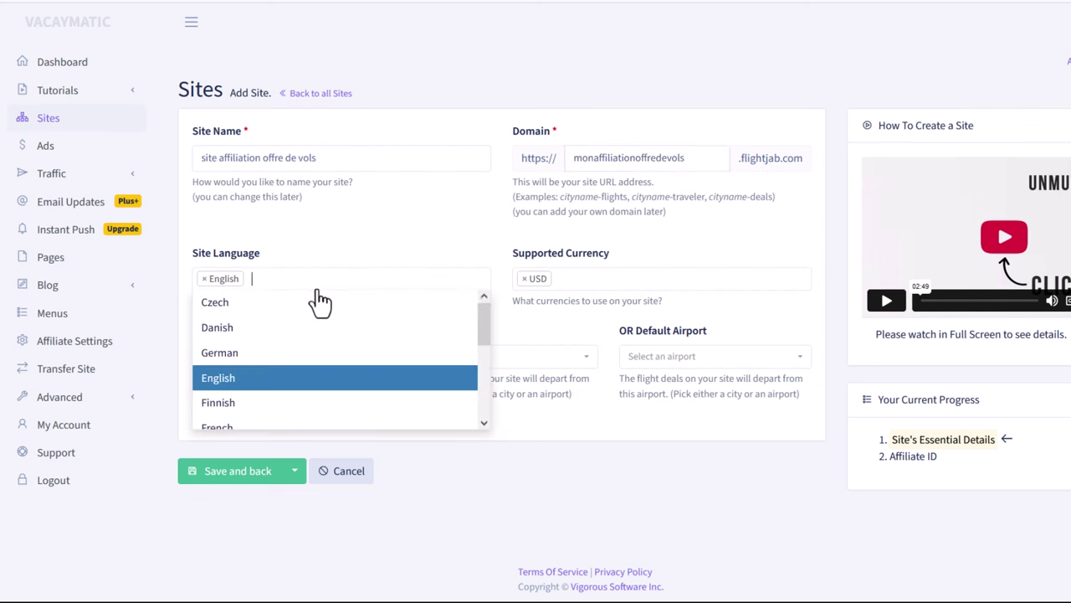
left_click(236, 355)
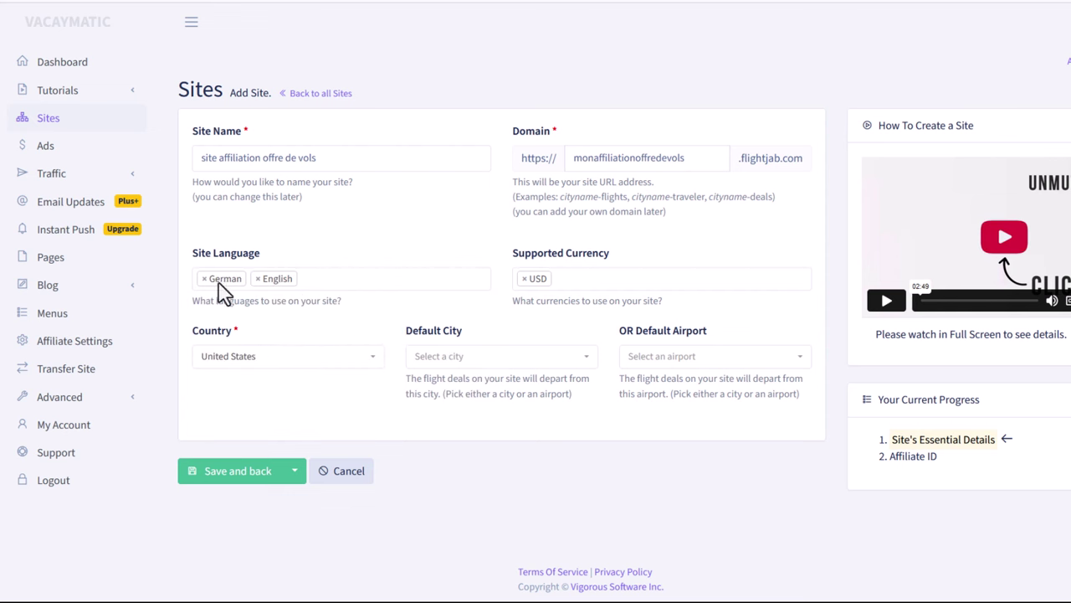
left_click(336, 282)
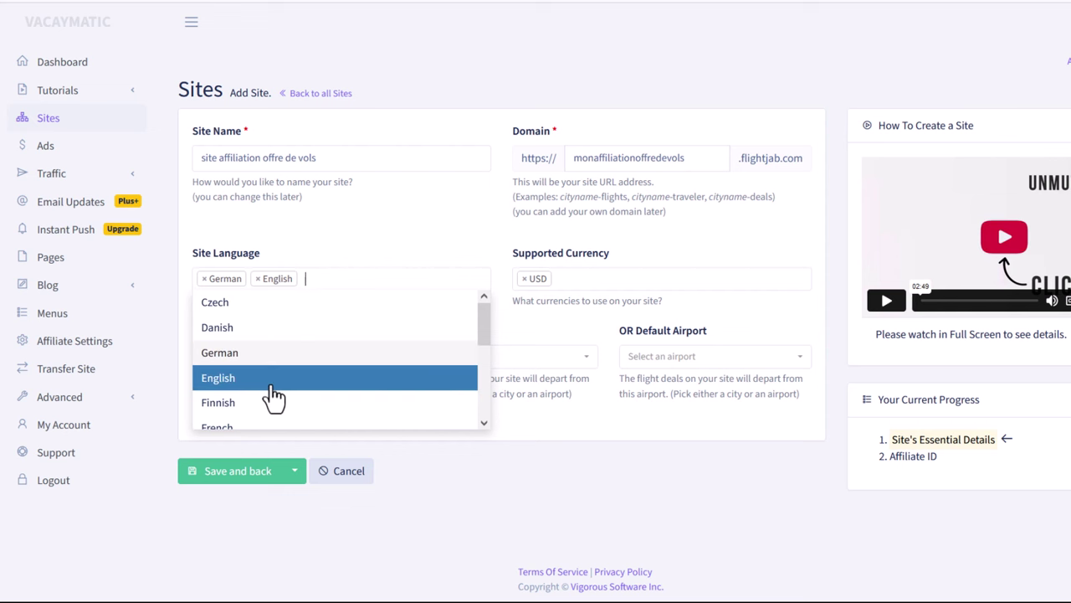
scroll(243, 392, "down", 3)
left_click(221, 410)
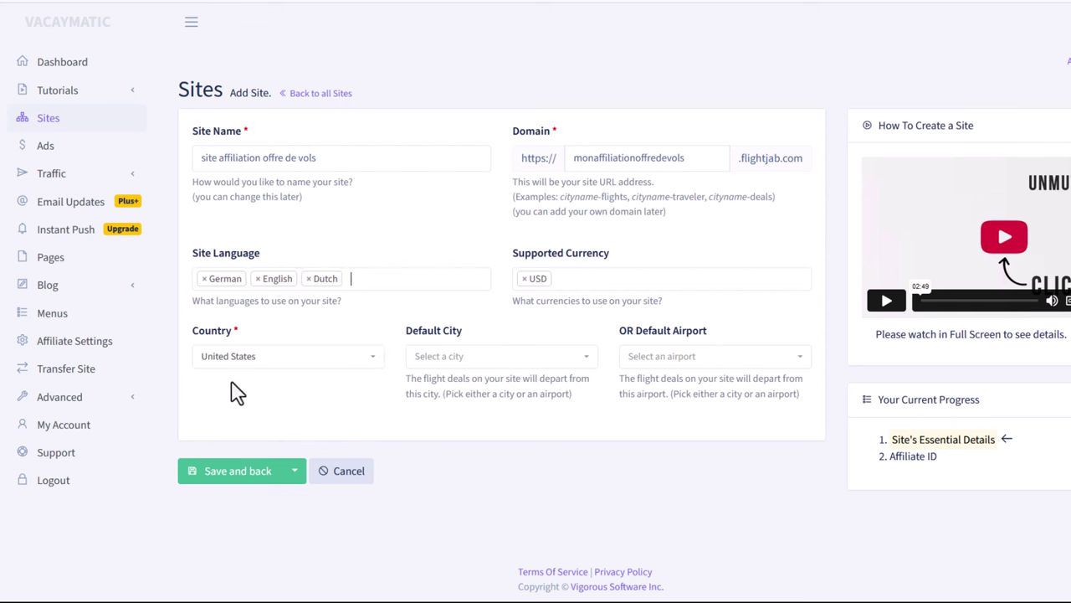
left_click(371, 282)
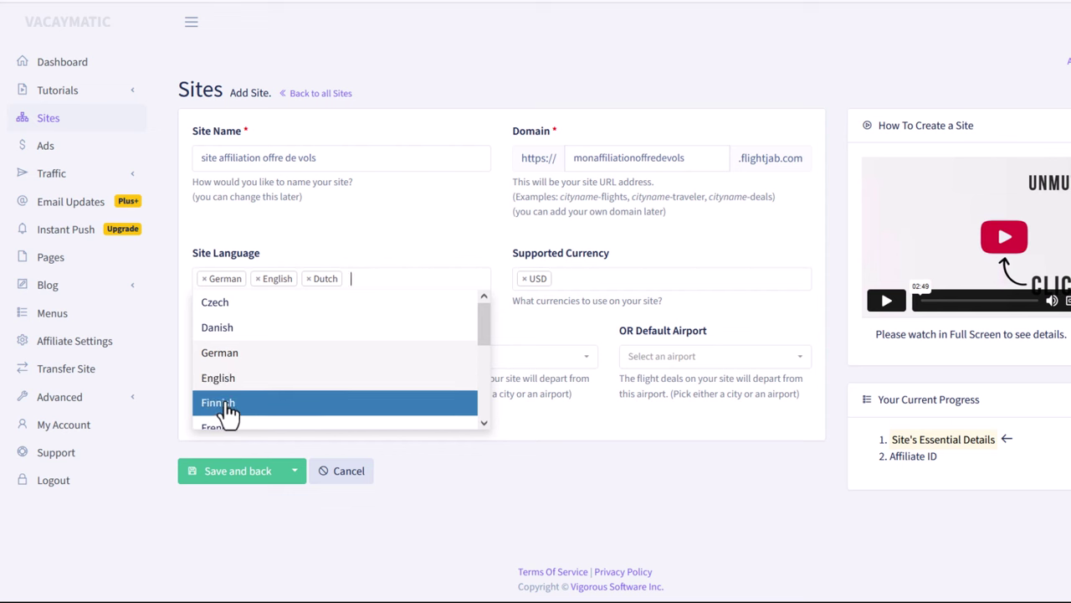
scroll(234, 393, "down", 2)
left_click(228, 335)
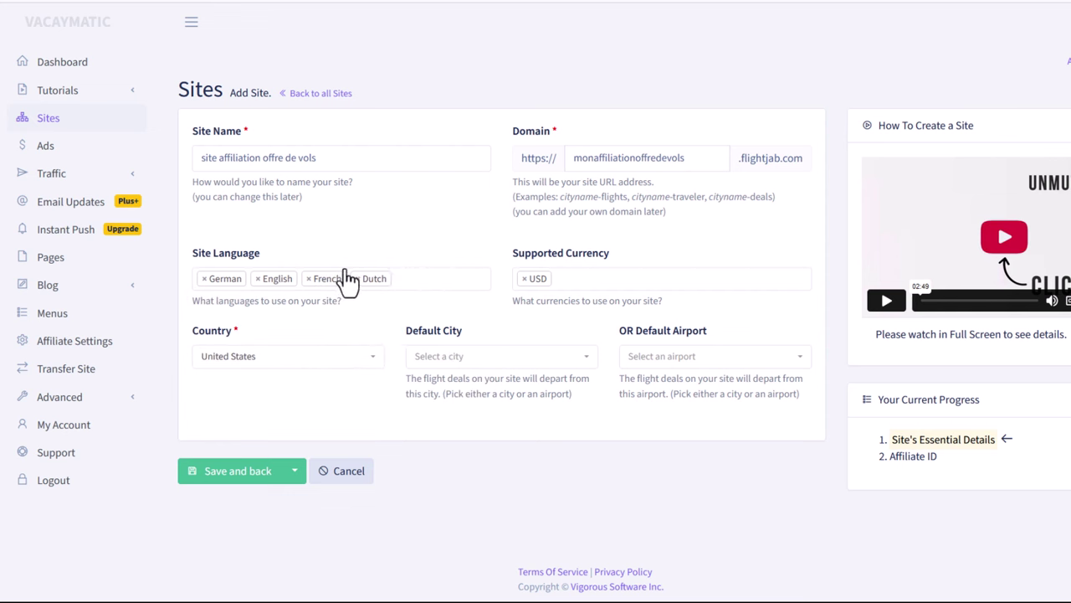
- Add EUR to the new site's supported currencies alongside USD
left_click(609, 285)
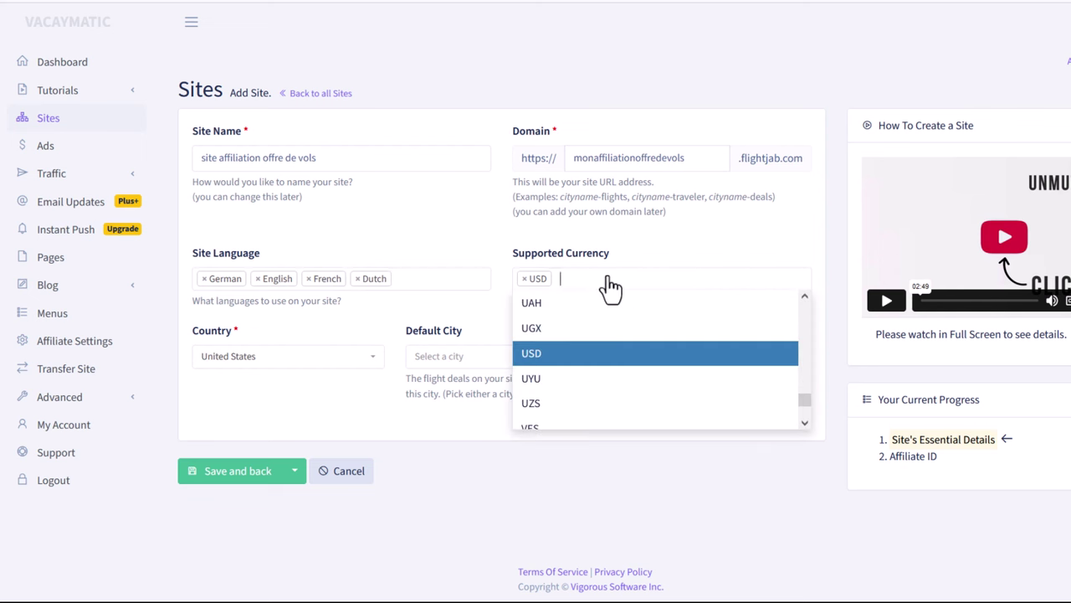
type("eu")
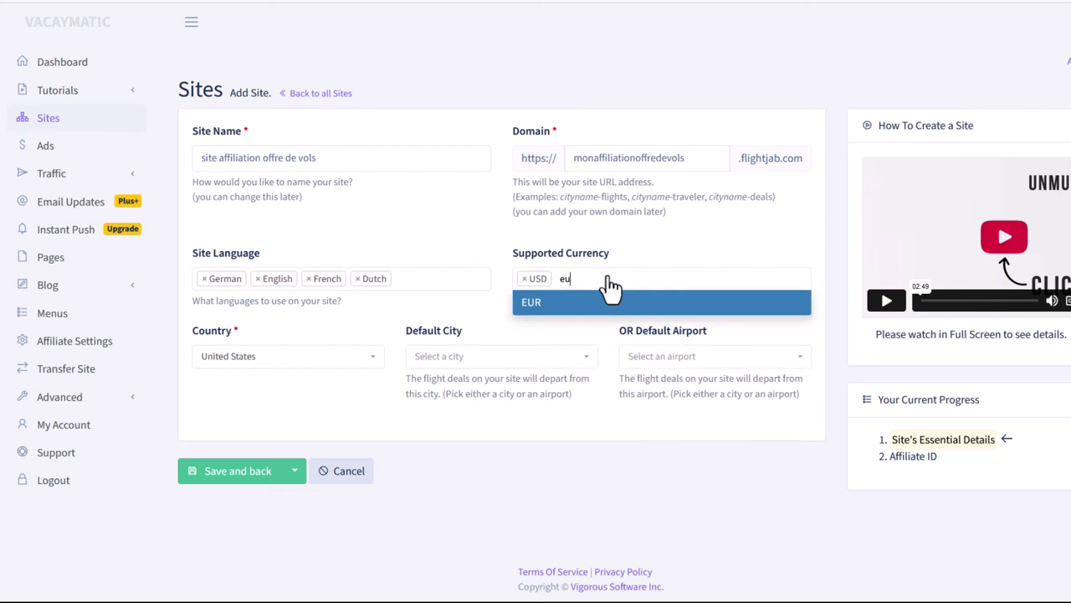
left_click(606, 310)
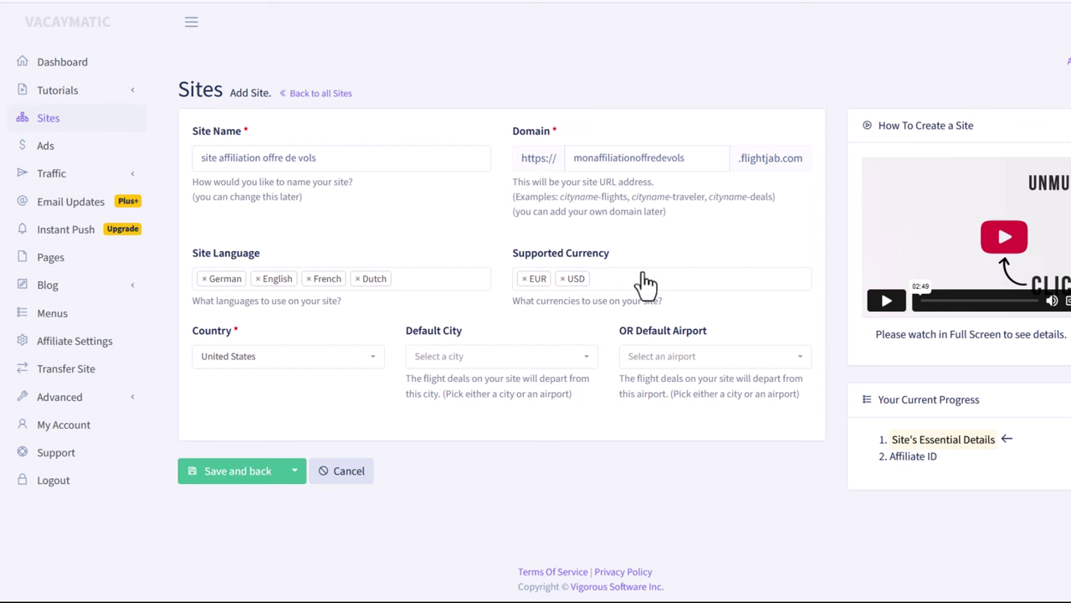
- Try France and Belgium as the new site's country
left_click(259, 362)
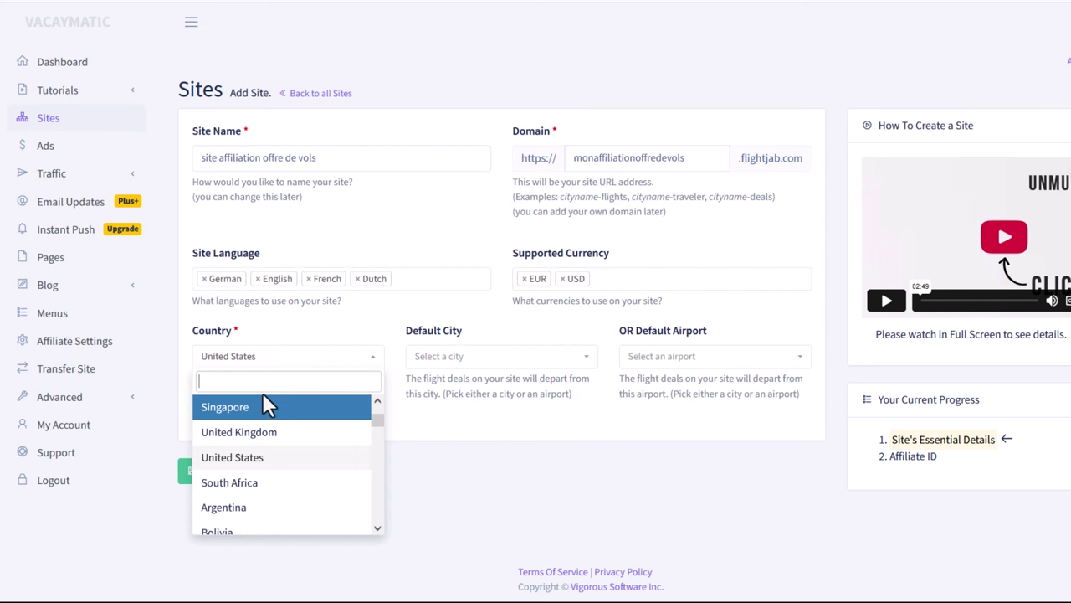
type("fr")
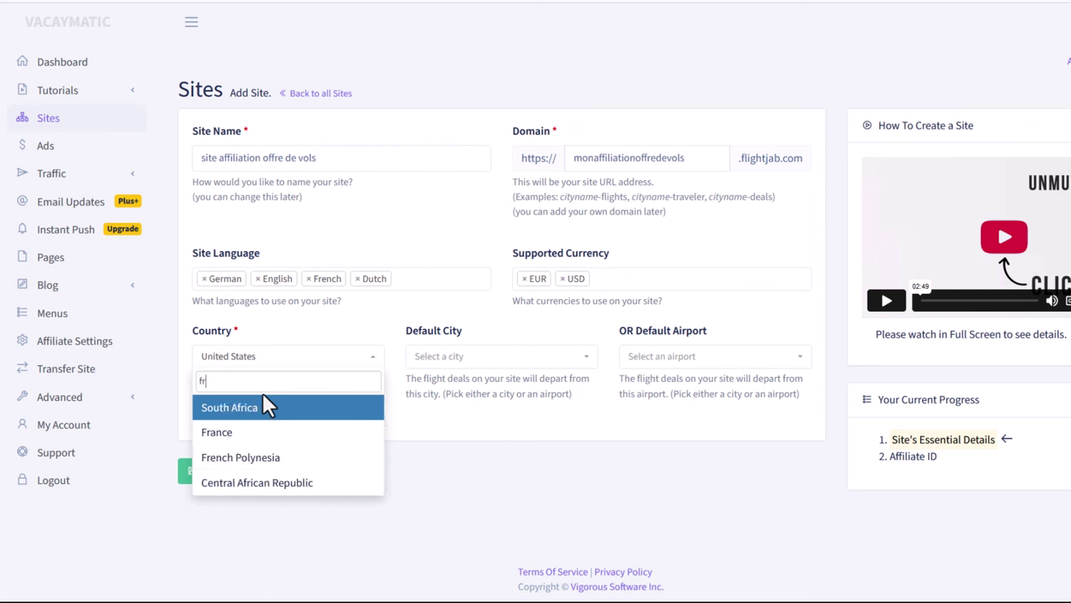
left_click(224, 433)
left_click(371, 362)
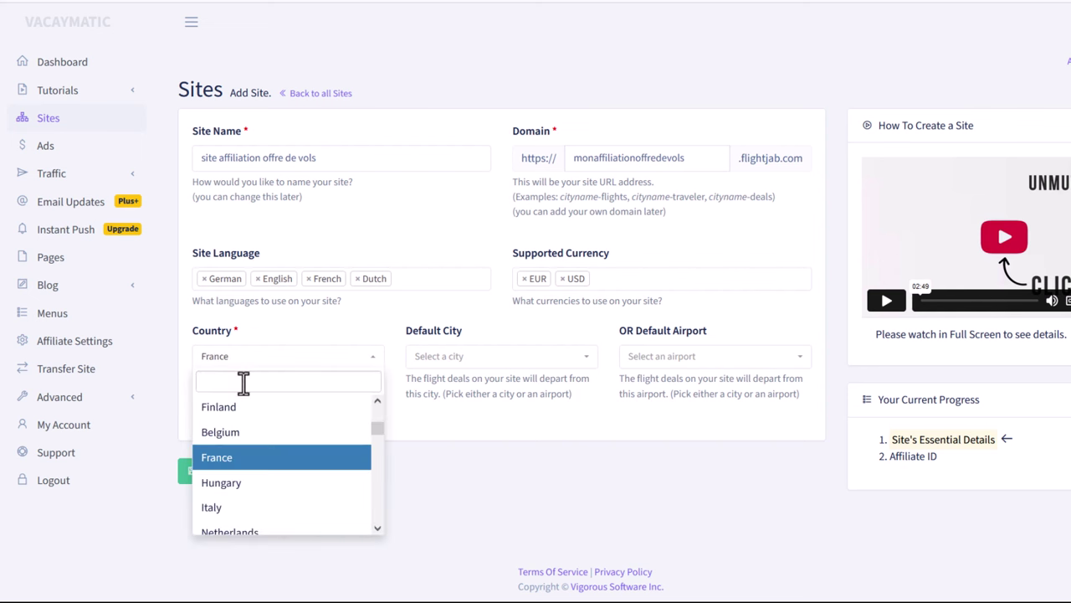
type("bel")
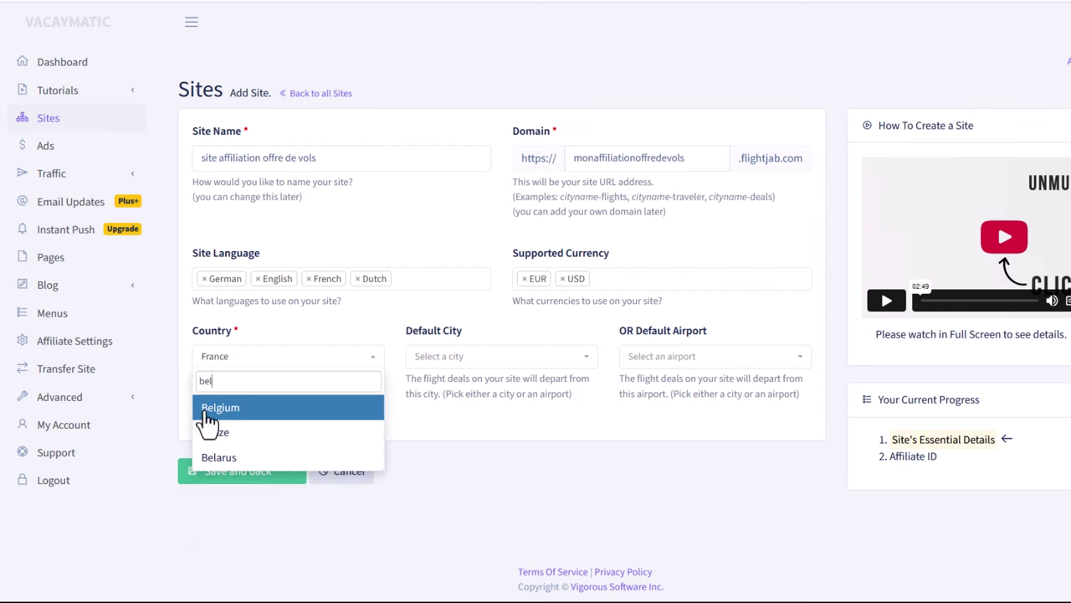
left_click(223, 410)
- Search the country list for Switzerland and set it as the new site's country
left_click(371, 362)
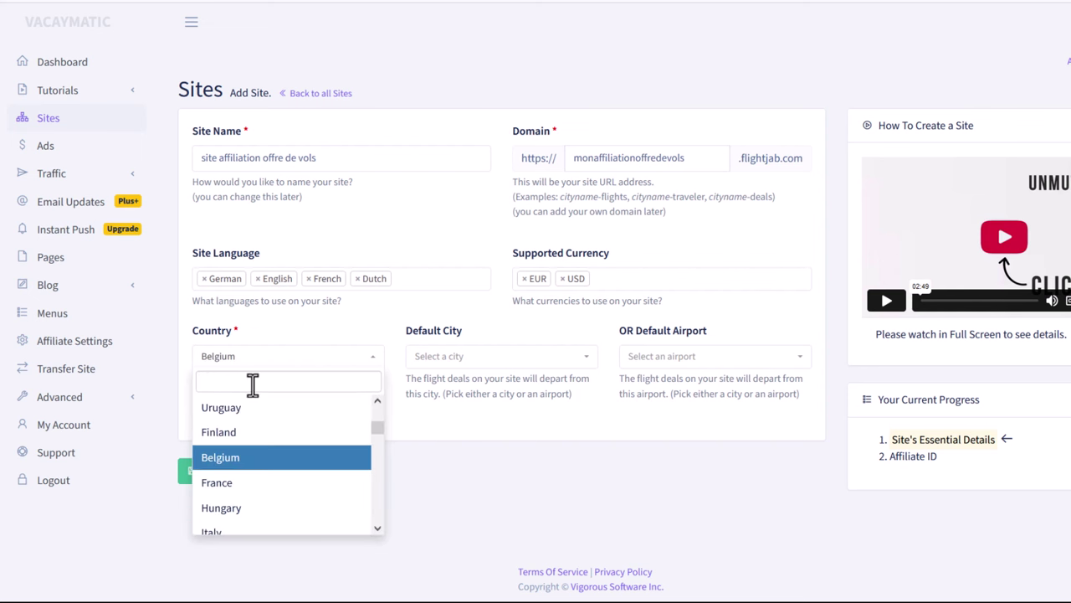
type("sui")
key("BackSpace")
key("BackSpace")
key("BackSpace")
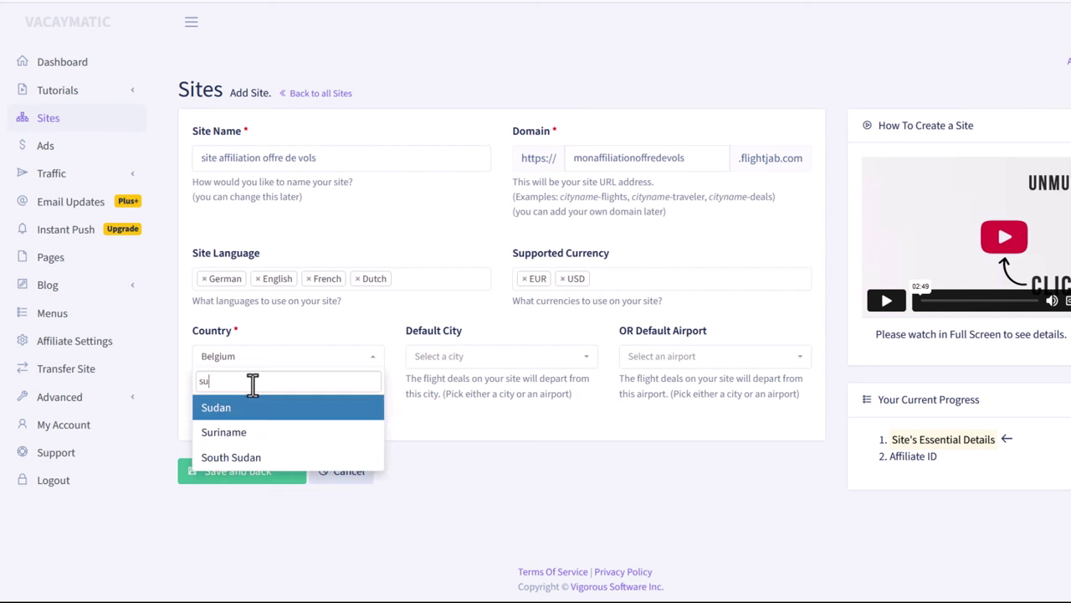
type("wz")
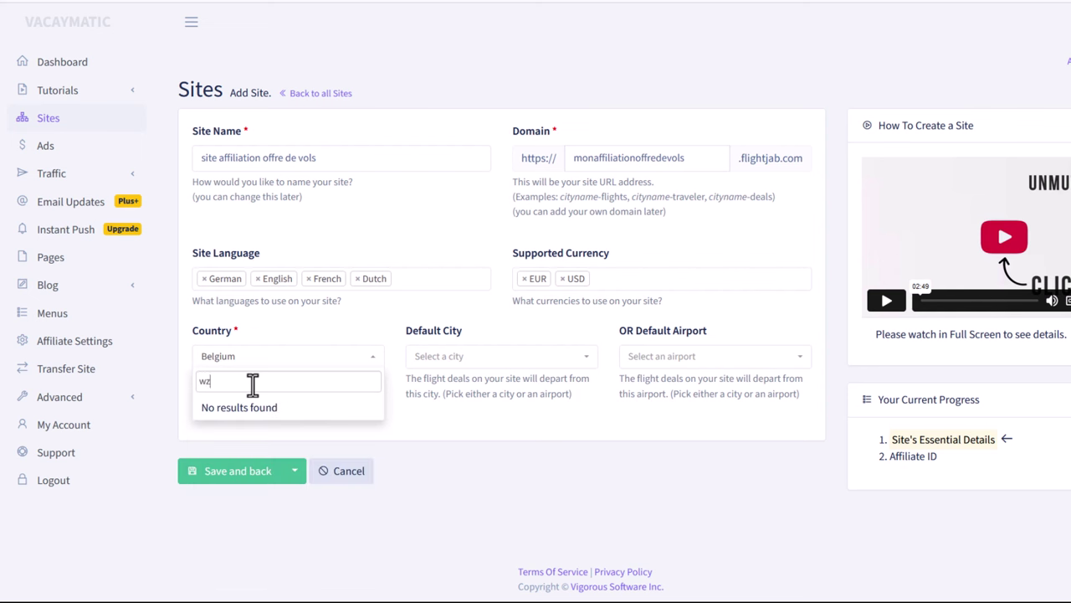
key("BackSpace")
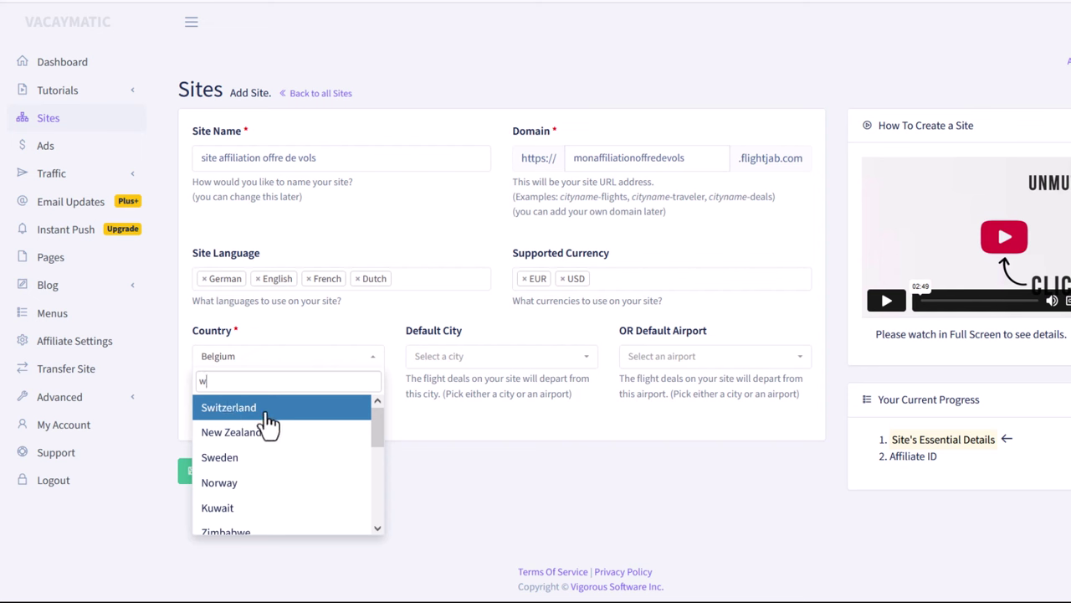
scroll(251, 502, "down", 3)
scroll(259, 514, "up", 3)
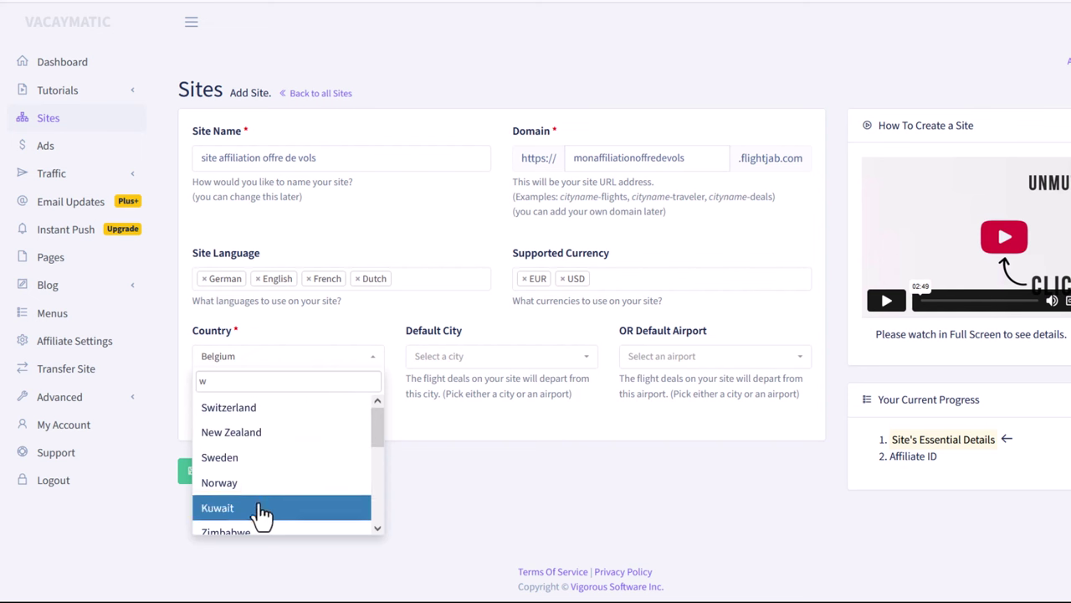
left_click(251, 414)
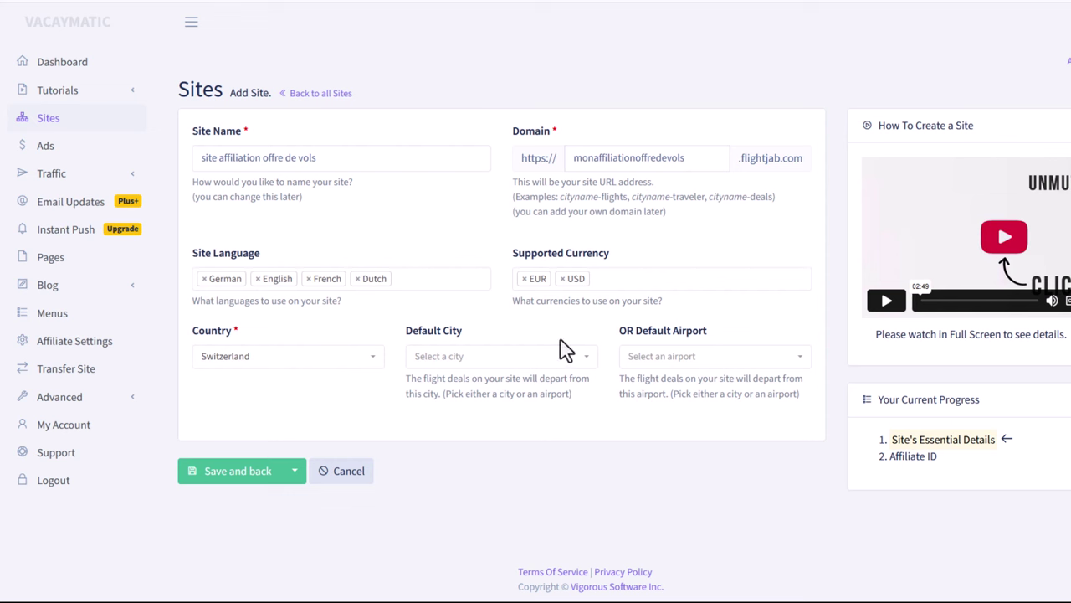
- Choose Basel as the default departure city, and replace it with BRN (Bern) as the default airport
left_click(487, 361)
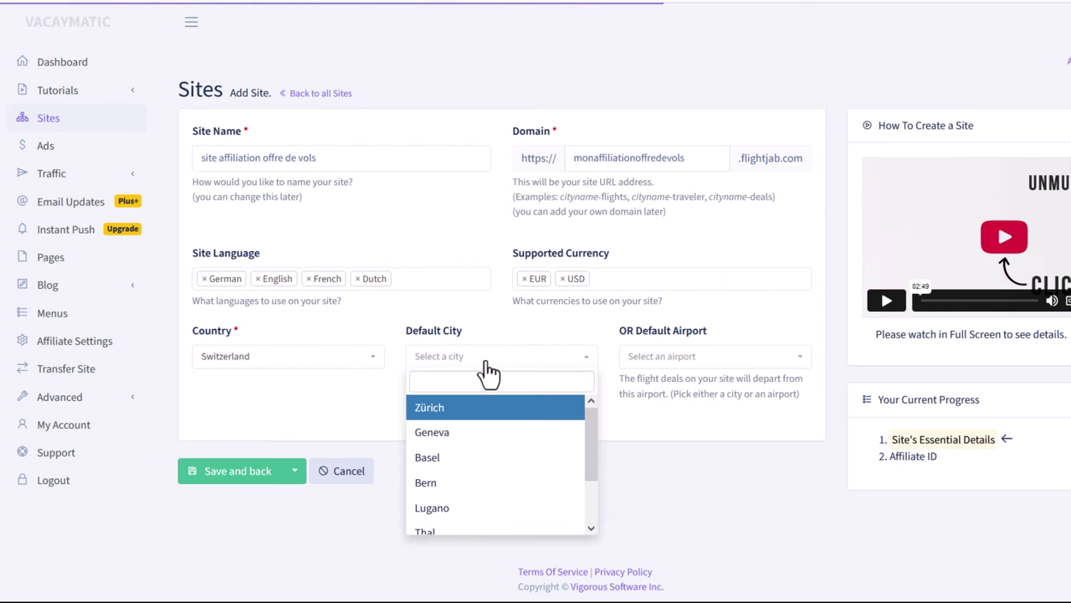
left_click(444, 456)
left_click(674, 360)
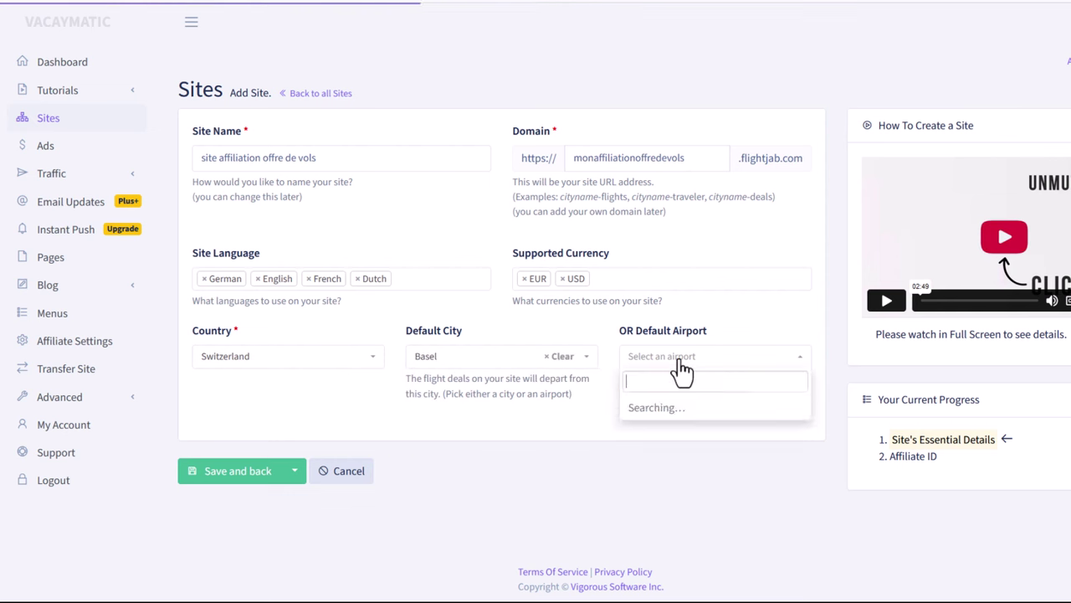
left_click(688, 483)
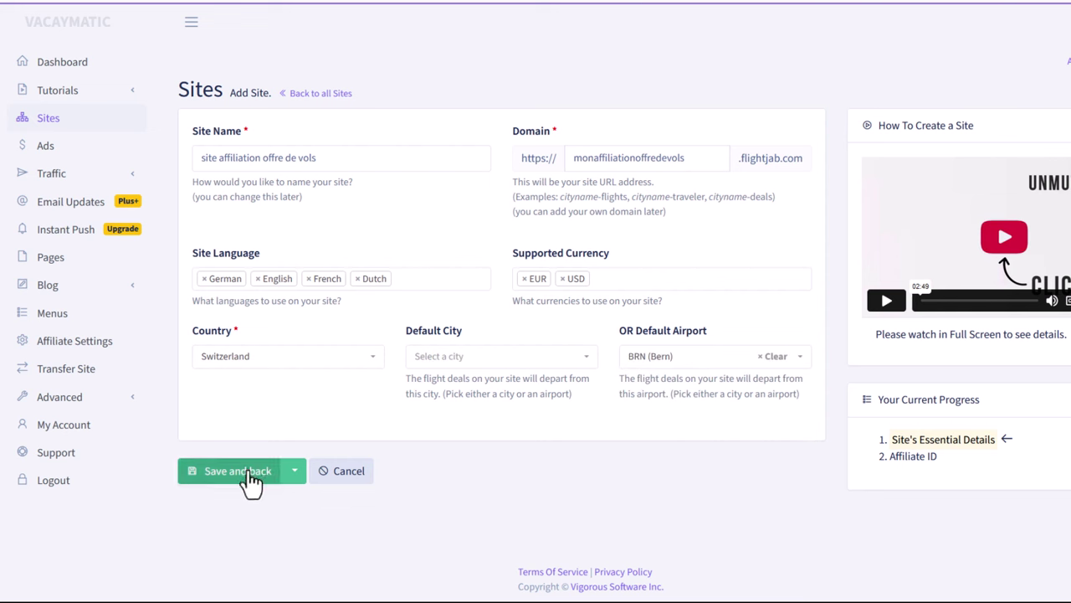
- Leave the new-site form for the site list, and open the BonVols site to look over its offers page
left_click(42, 128)
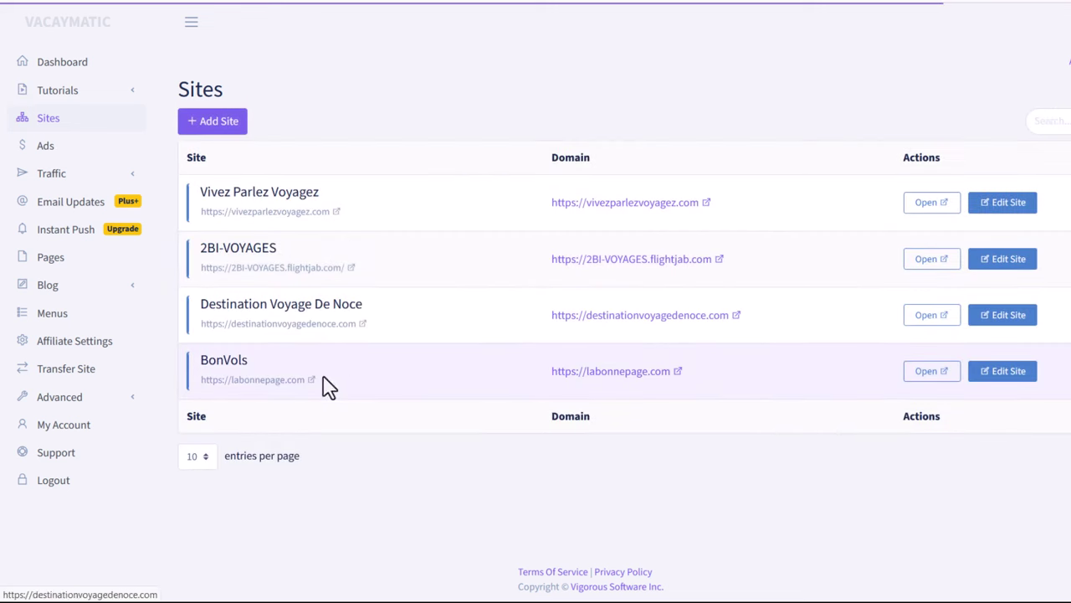
left_click(933, 374)
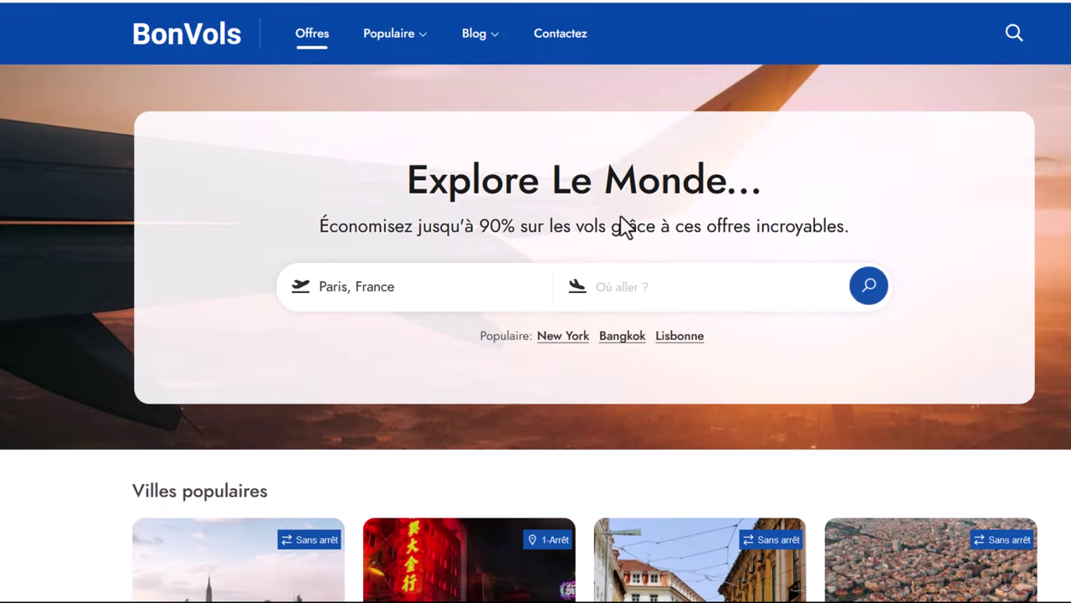
scroll(620, 216, "down", 10)
scroll(620, 216, "up", 10)
key("ctrl+w")
- Open the BonVols site's edit page and examine its site name, custom domain and the IP address for the DNS A record
left_click(1012, 376)
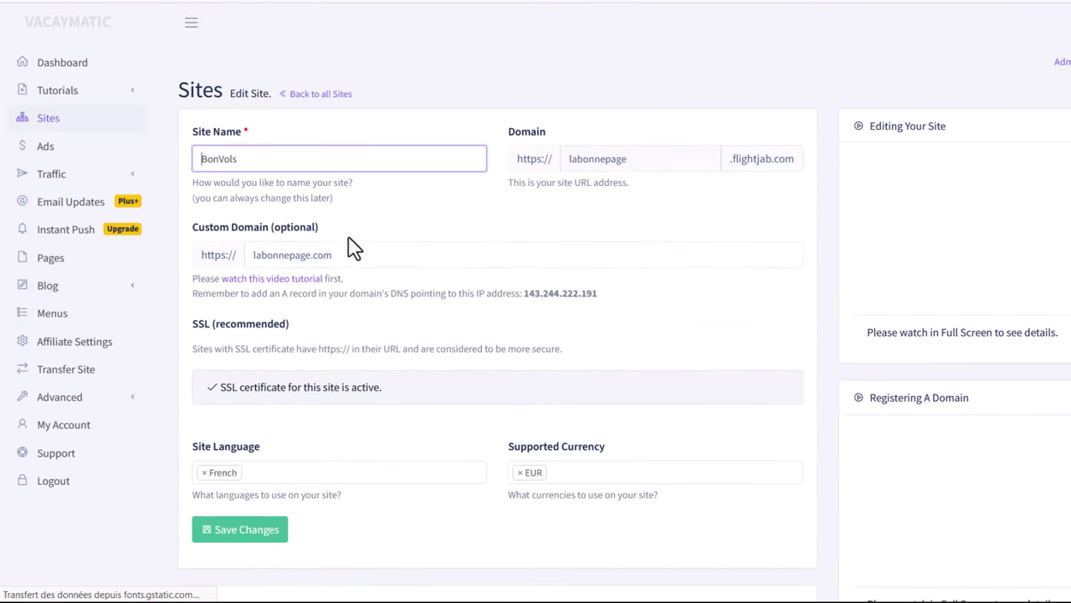
double_click(260, 160)
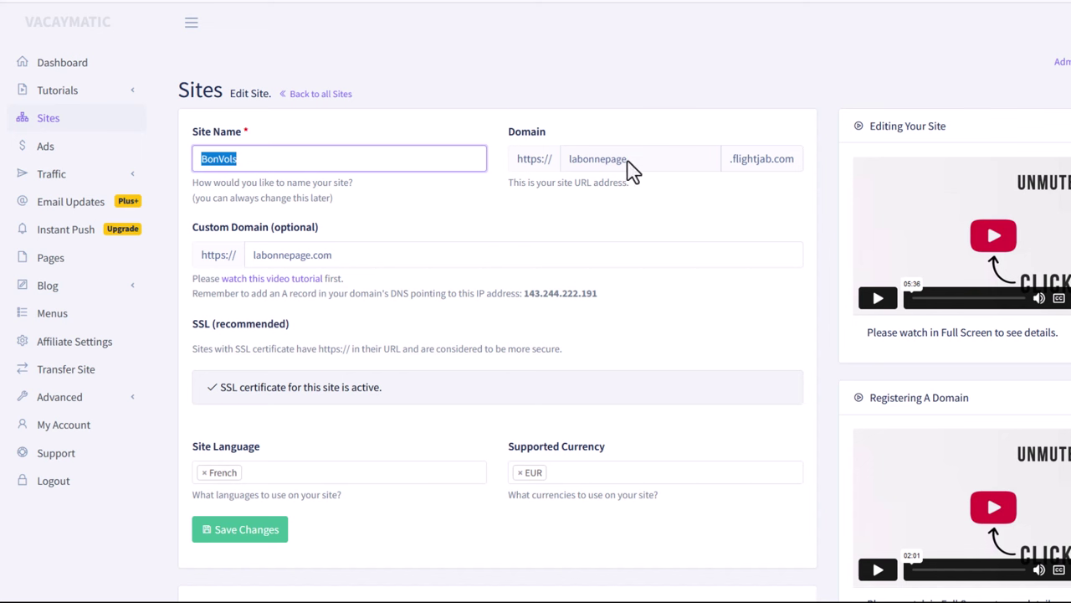
left_click_drag(347, 254, 247, 257)
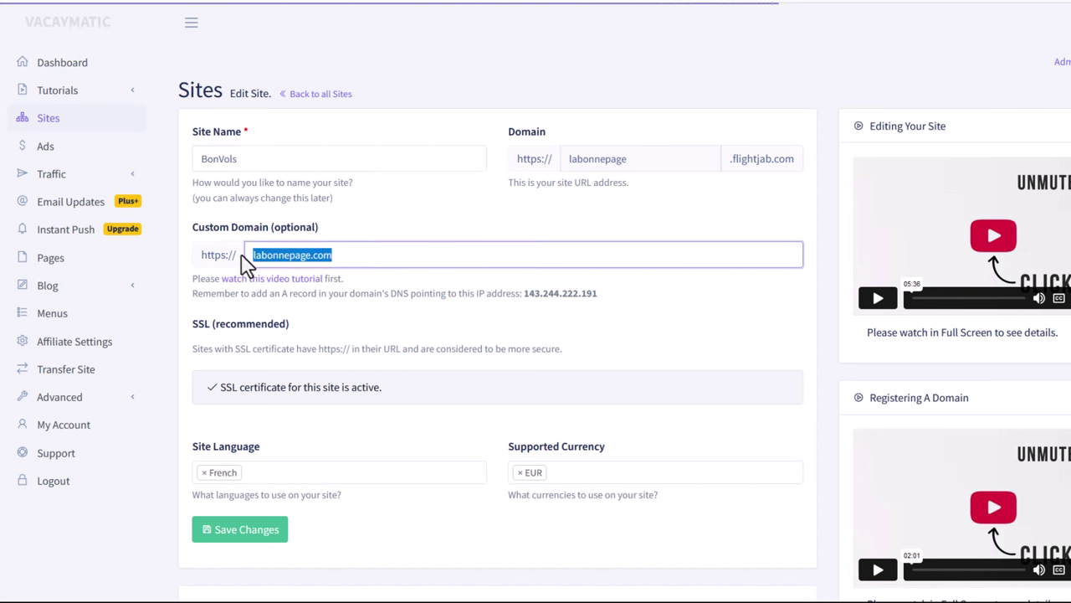
left_click_drag(382, 257, 237, 261)
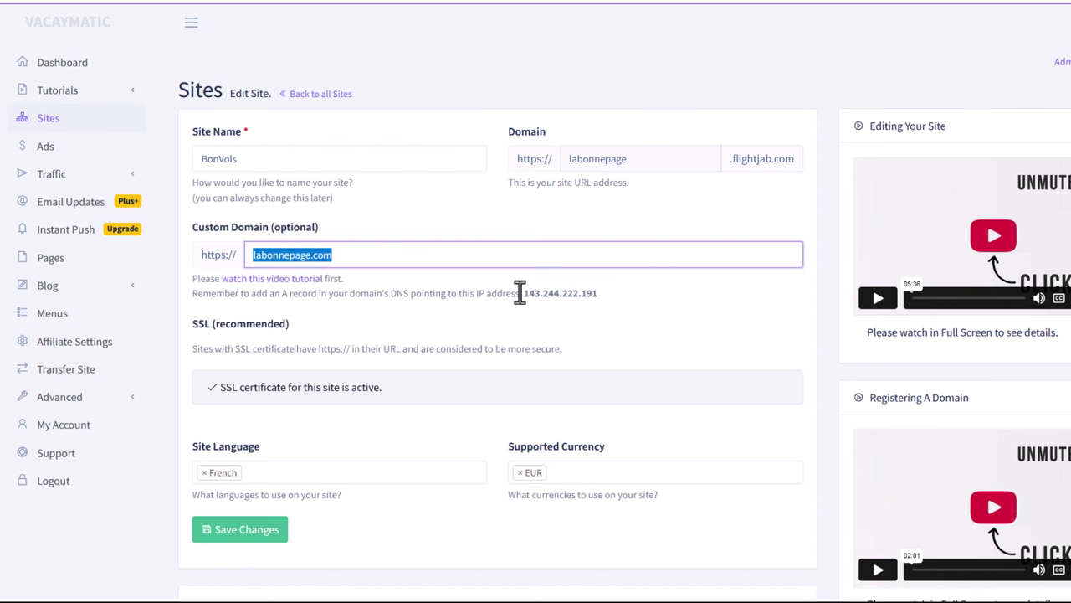
left_click_drag(524, 294, 599, 295)
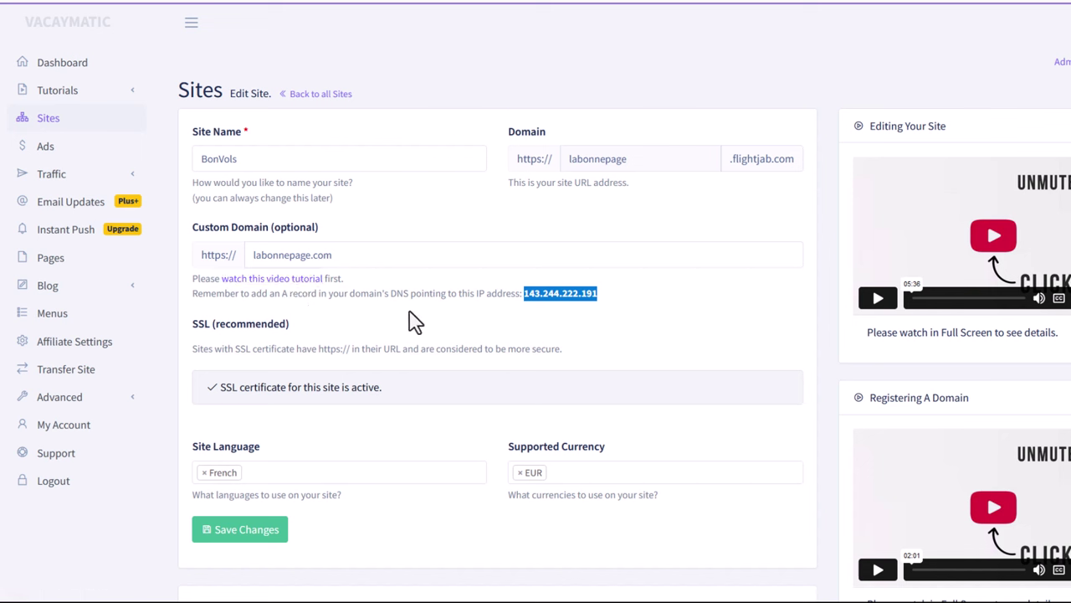
left_click_drag(279, 294, 295, 294)
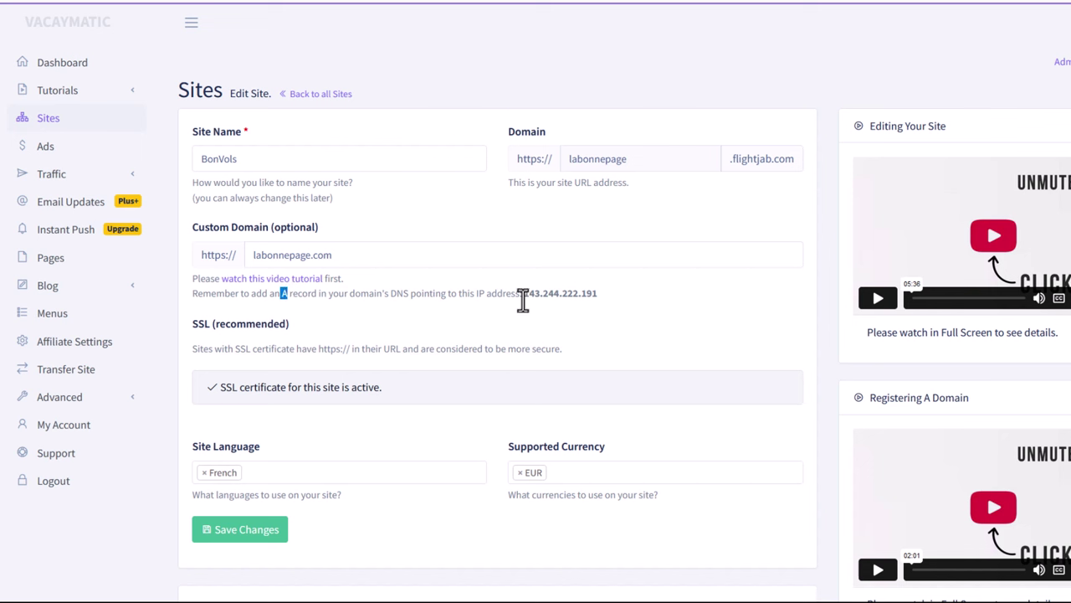
left_click_drag(523, 295, 627, 303)
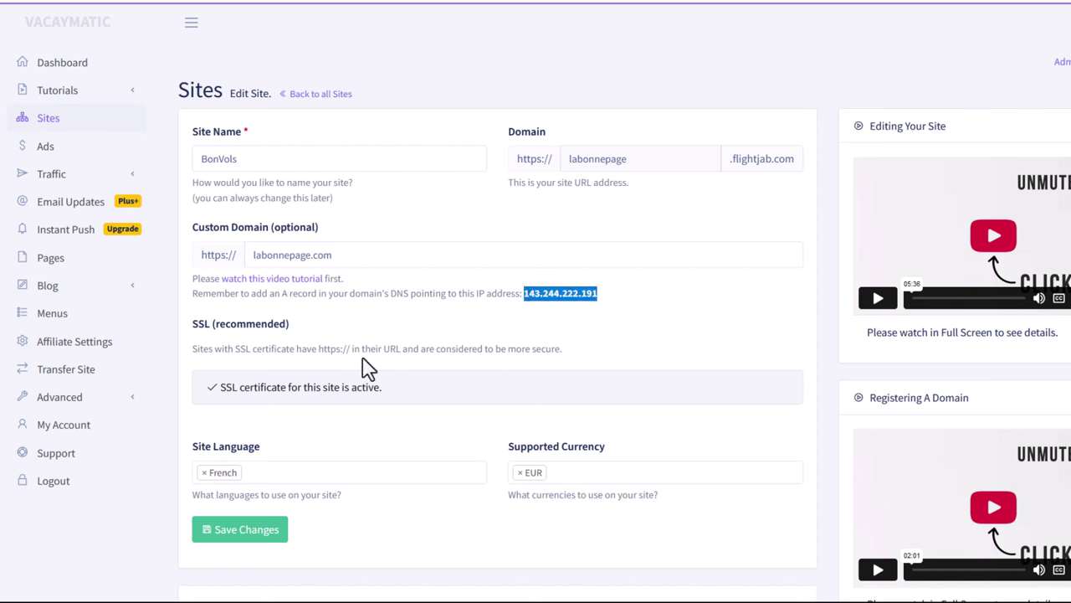
- Examine the BonVols site's SSL setting and its Look & Feel options for colour scheme, homepage picture and logo
mouse_move(193, 324)
left_mouse_down()
mouse_move(328, 320)
mouse_move(195, 341)
left_mouse_up()
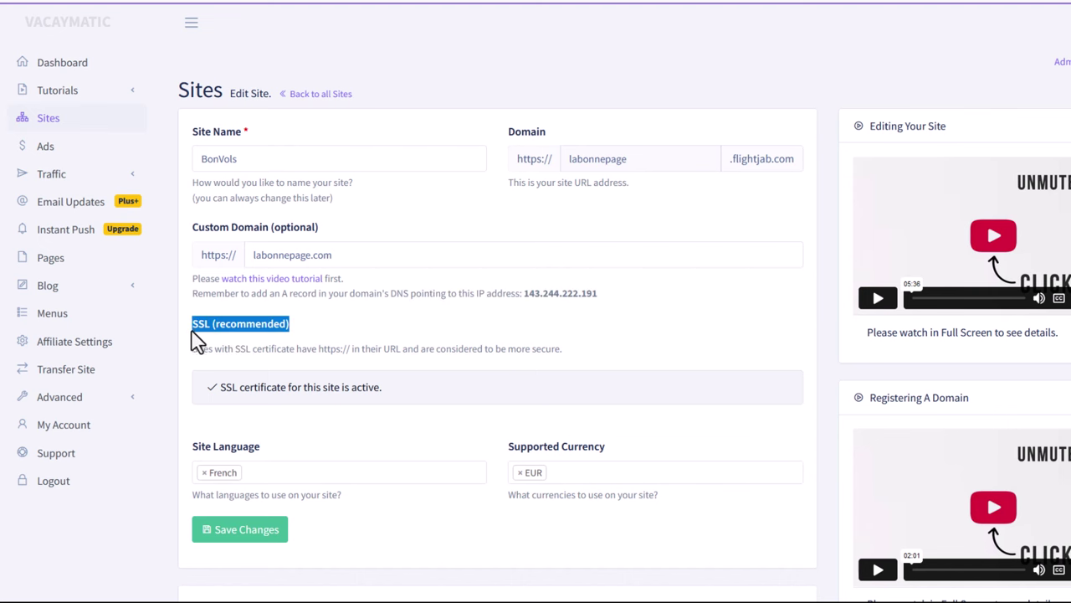
scroll(318, 296, "down", 10)
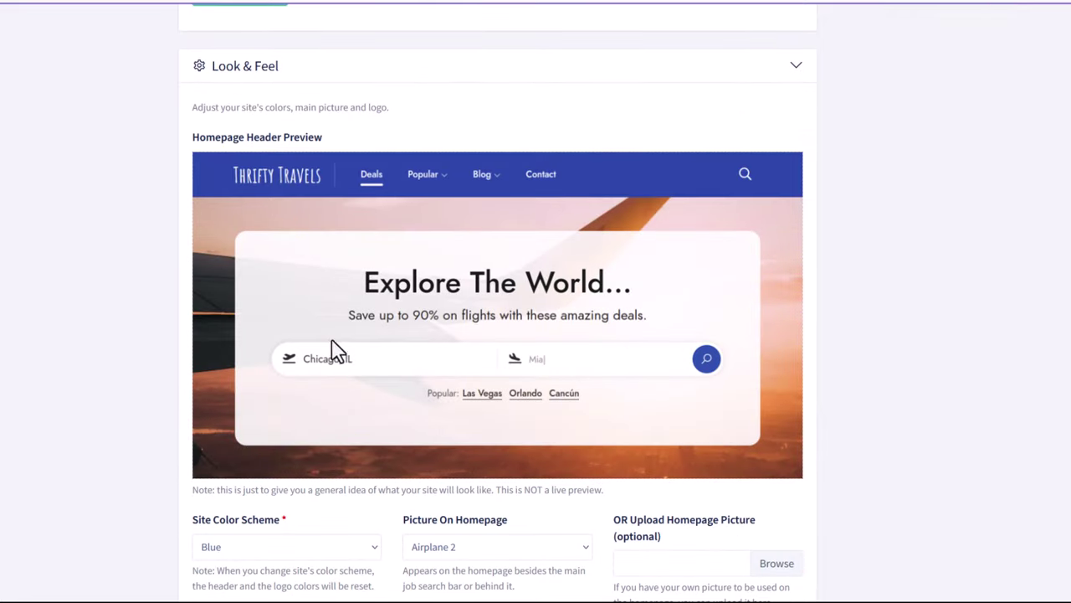
scroll(332, 385, "down", 3)
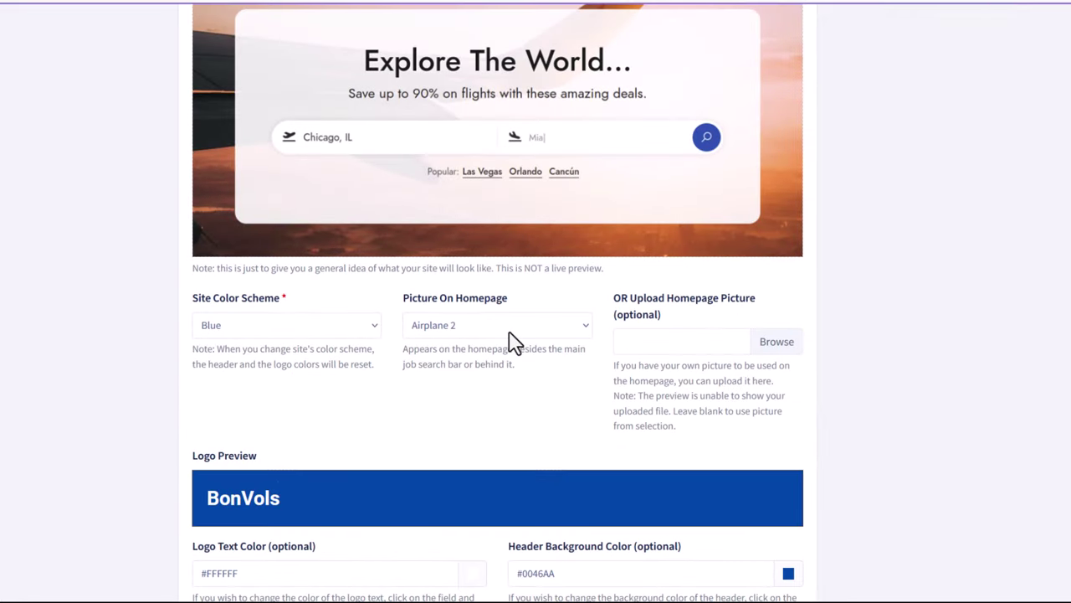
scroll(511, 343, "down", 10)
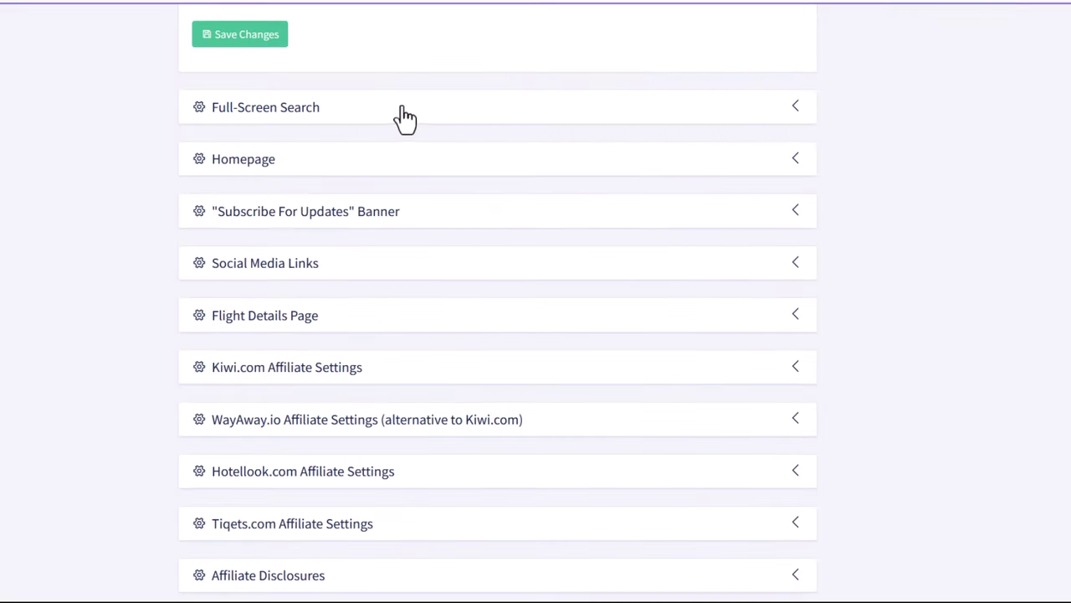
- Open the Homepage settings, and view the "Subscribe For Updates" banner settings for the BonVols site
left_click(404, 117)
left_click(406, 118)
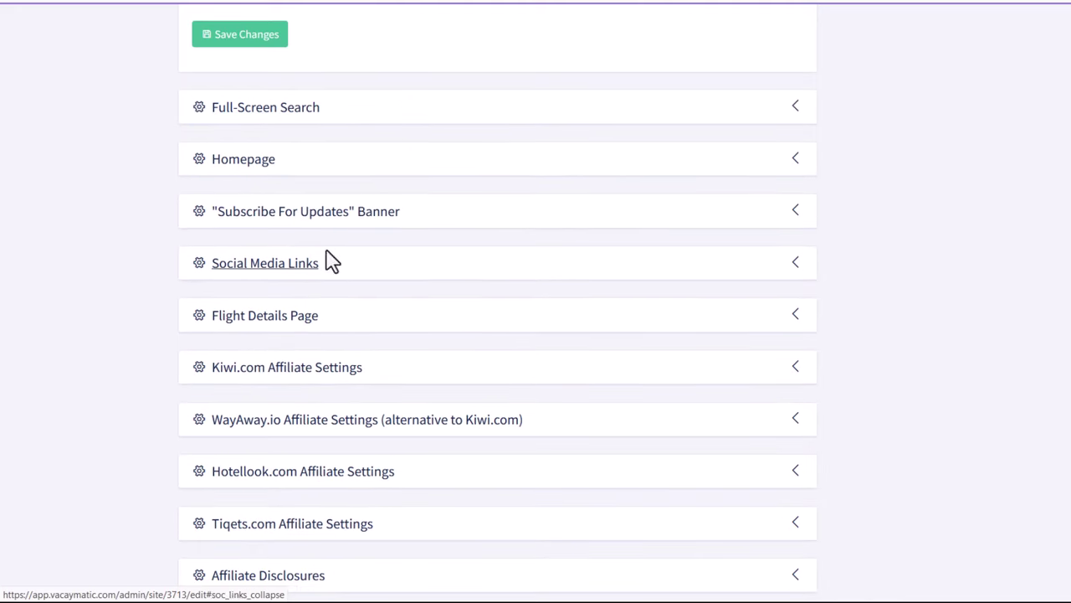
left_click(365, 168)
left_click(390, 169)
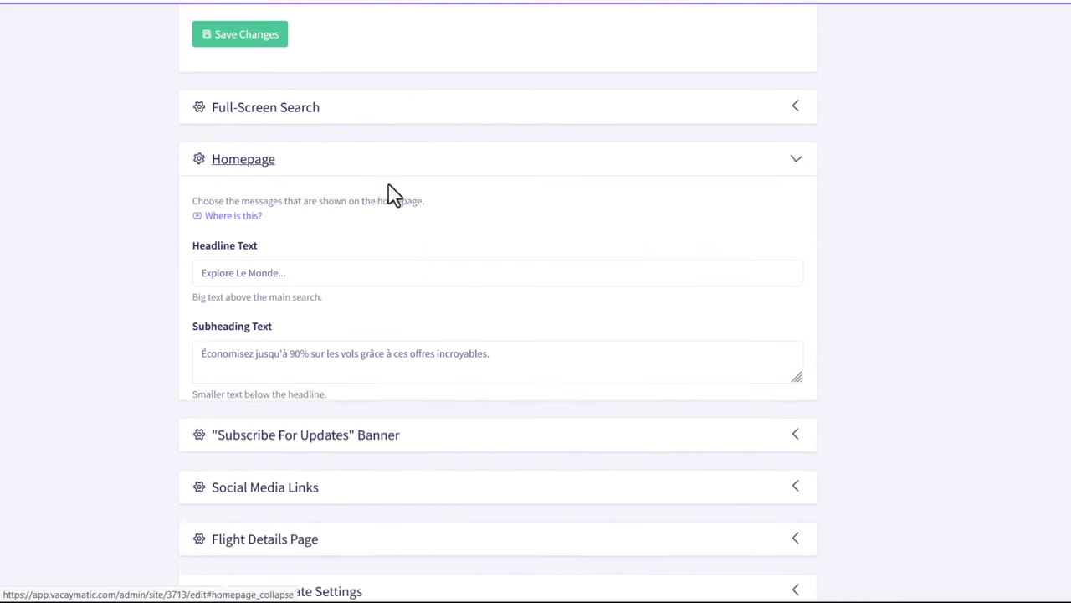
left_click(328, 212)
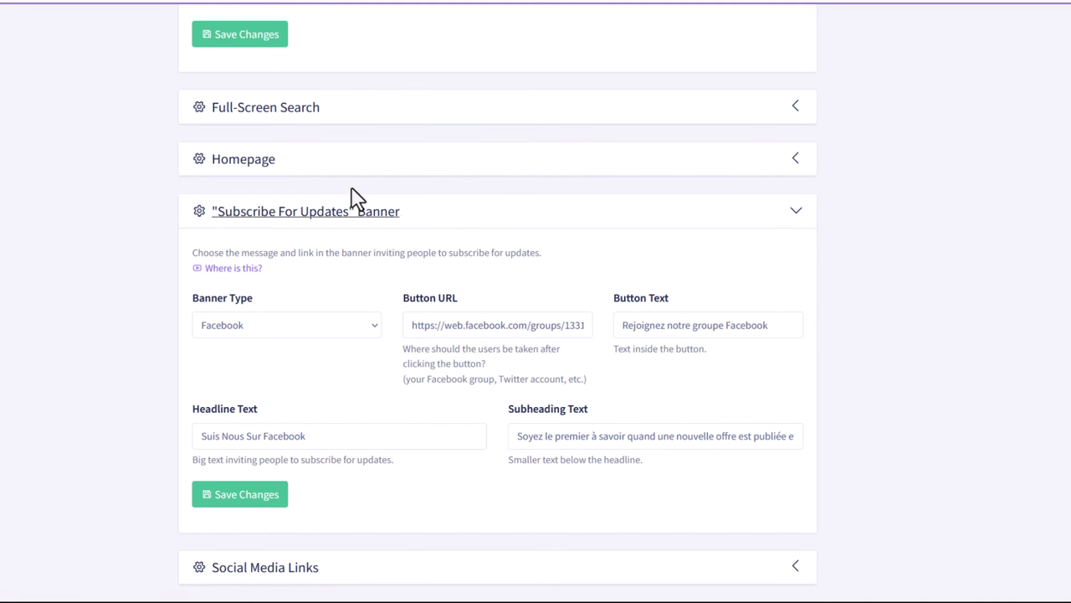
- Review the Social Media Links settings and open the Flight Details Page settings
scroll(427, 268, "down", 2)
left_click(281, 423)
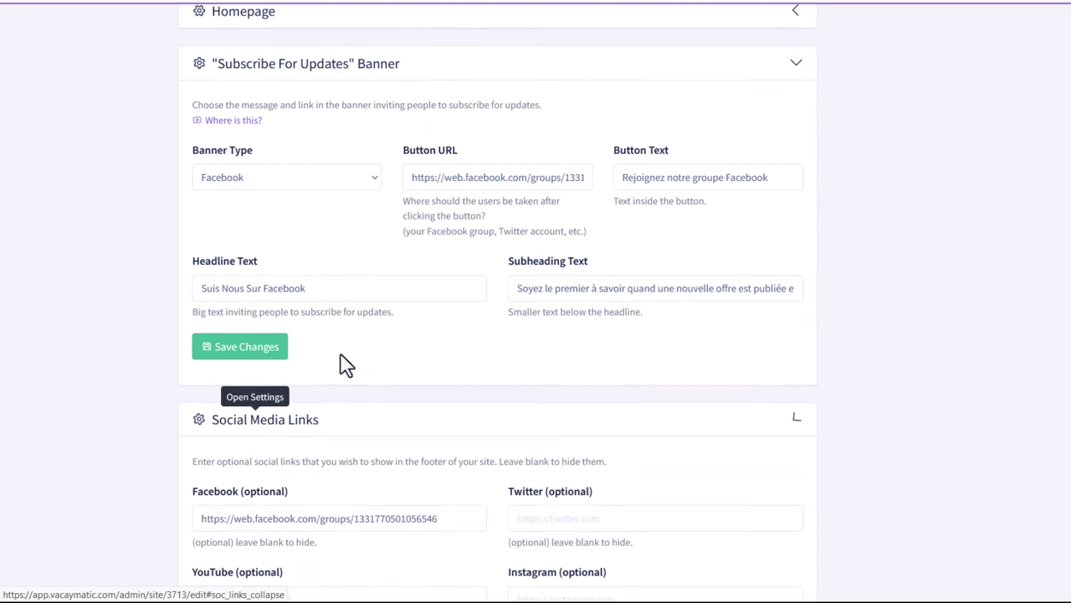
scroll(445, 275, "down", 6)
scroll(251, 159, "up", 2)
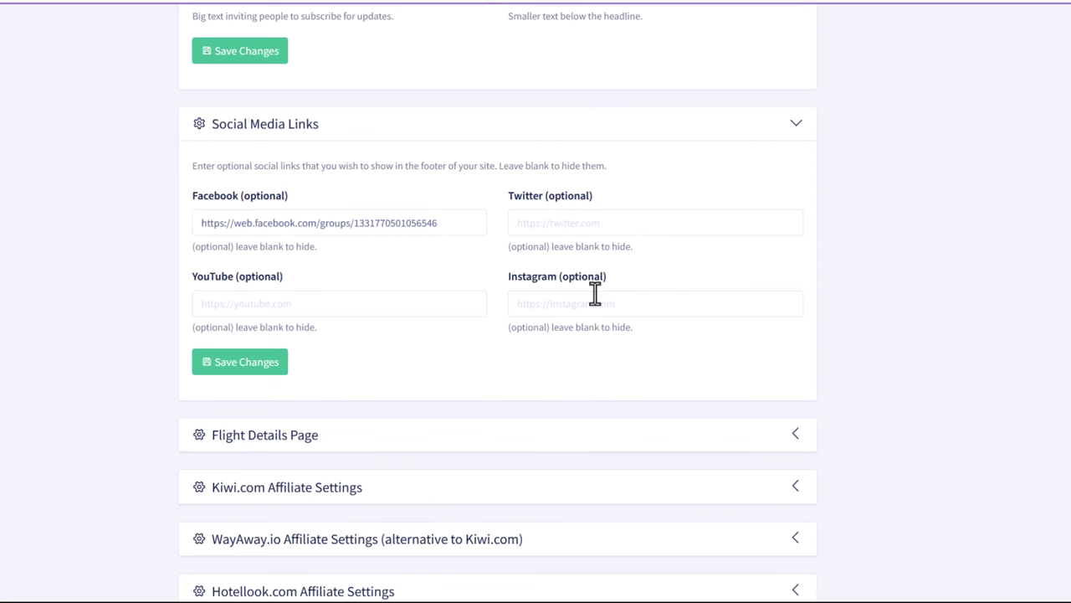
scroll(473, 375, "down", 4)
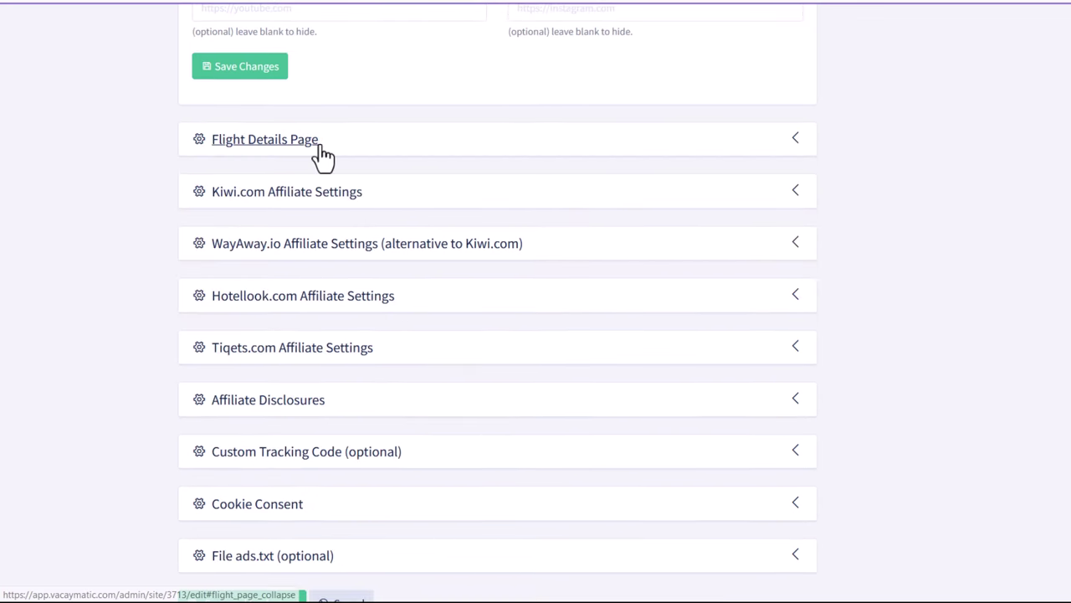
left_click(315, 142)
scroll(395, 390, "down", 7)
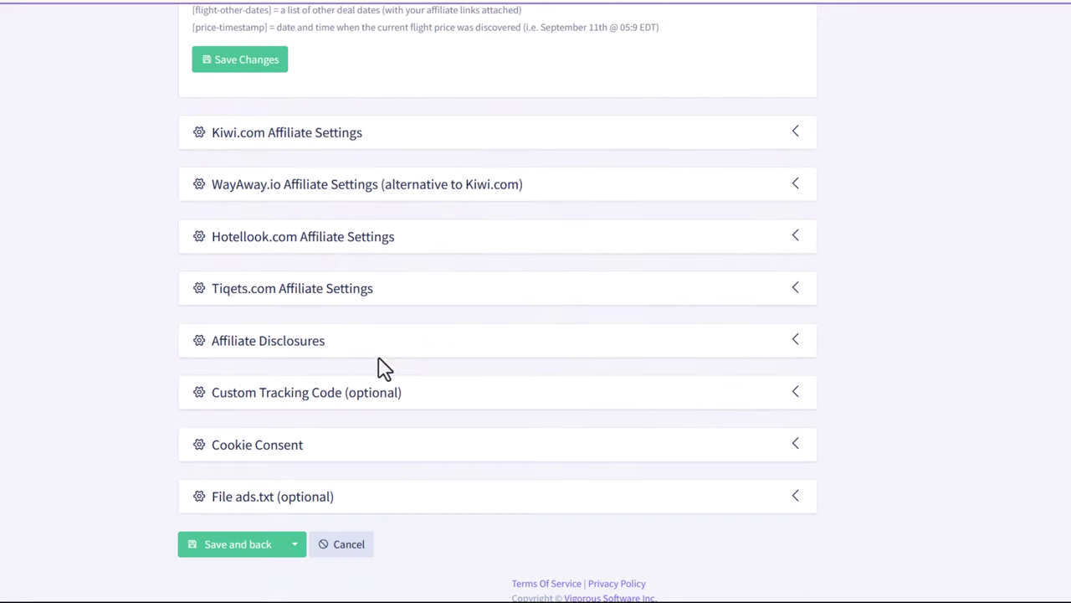
- Open the Hotellook.com affiliate settings and inspect the affiliate link in the Trip.com Affiliate ID field
left_click(236, 249)
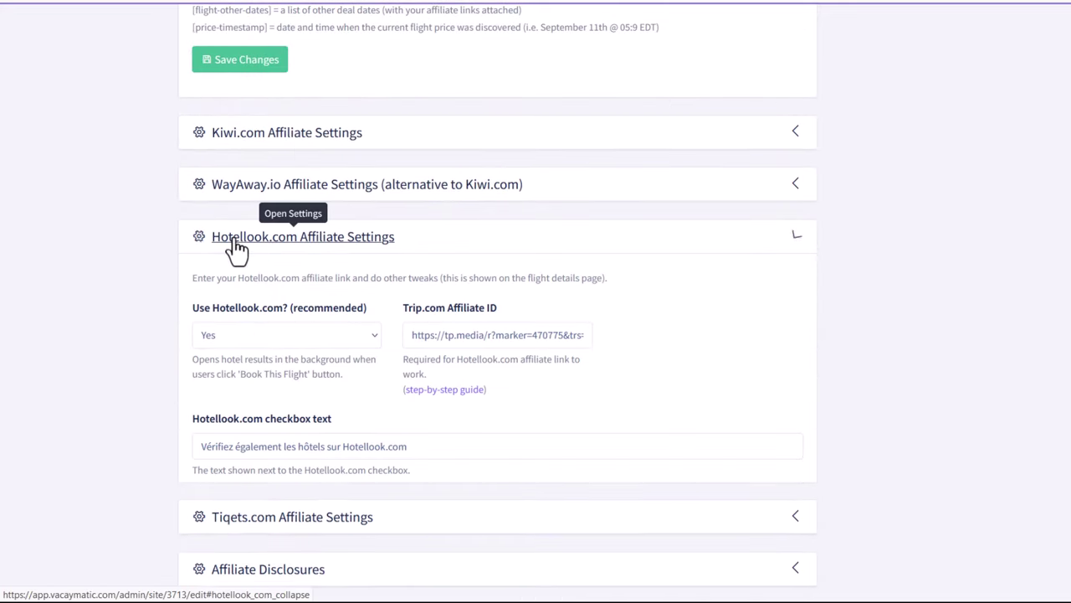
left_click_drag(505, 337, 724, 347)
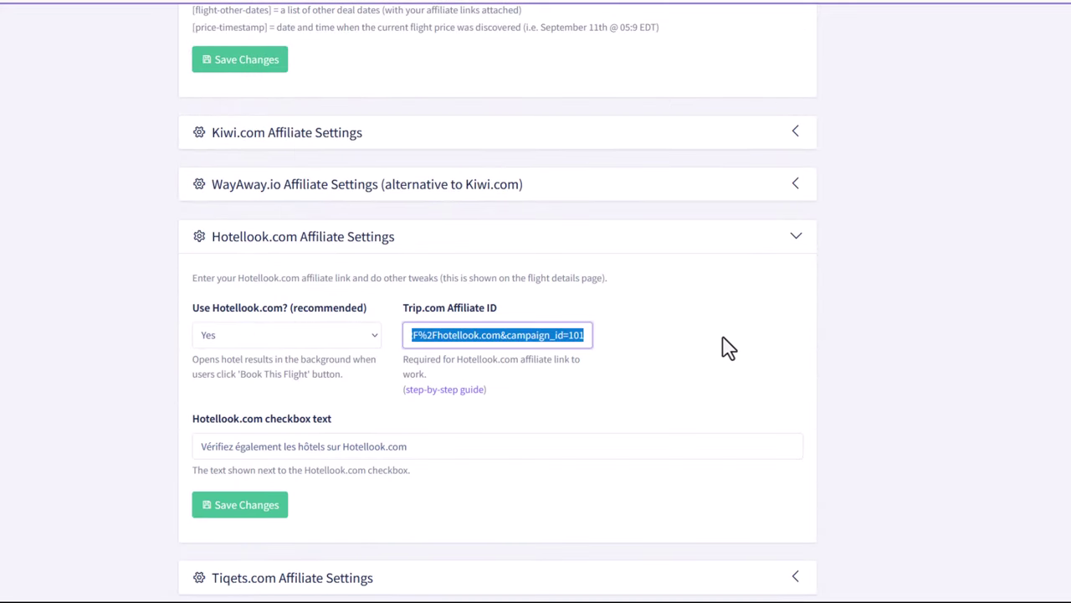
left_click(605, 313)
- View the WayAway.io and Kiwi.com affiliate settings, and leave the BonVols edit page without saving
left_click(363, 186)
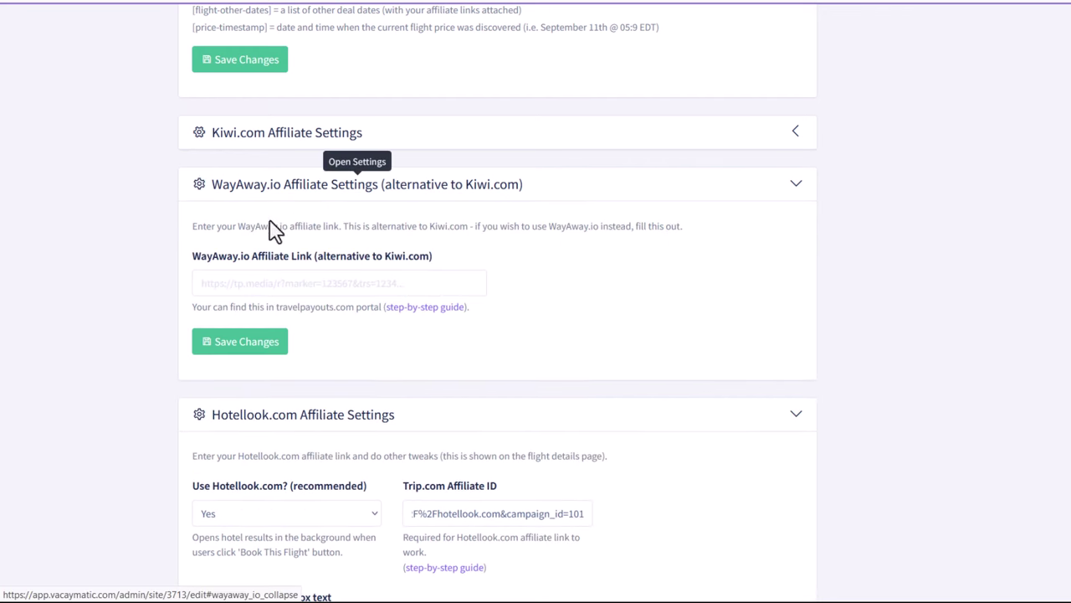
left_click(278, 283)
left_click(299, 144)
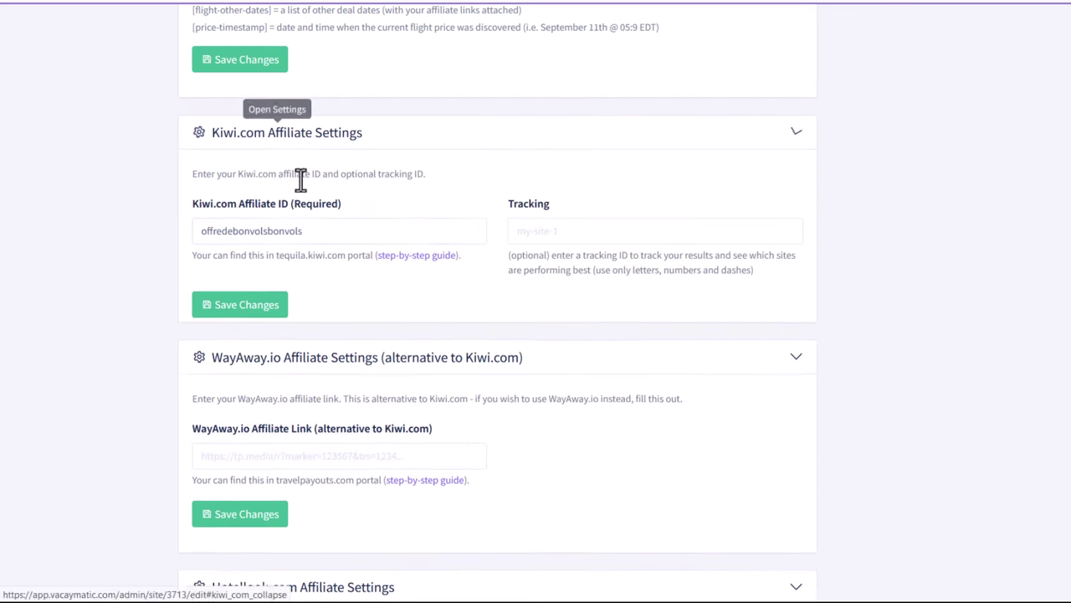
scroll(363, 306, "down", 8)
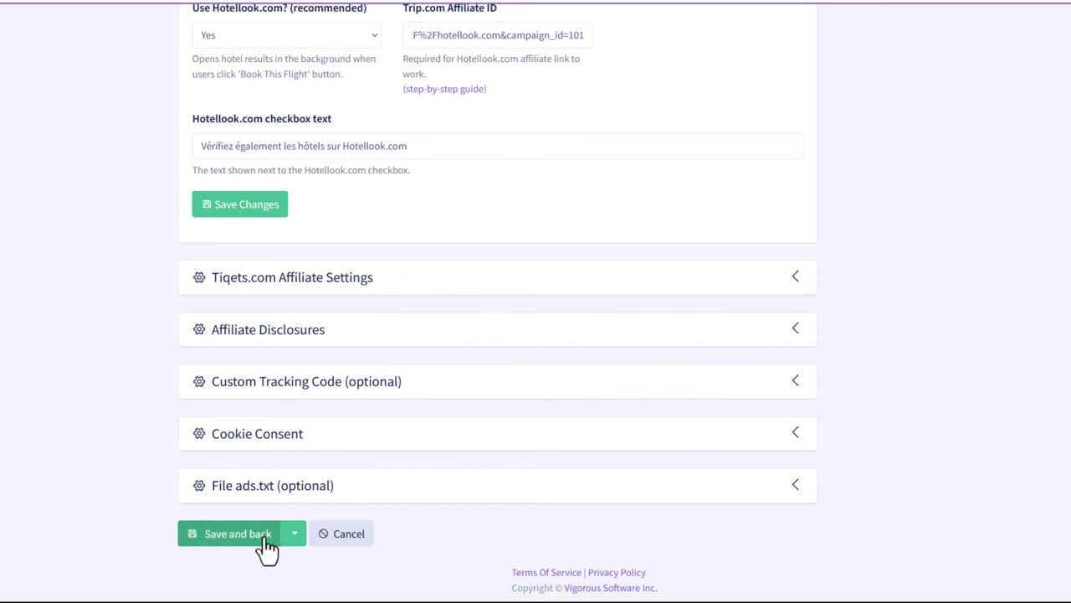
left_click(345, 536)
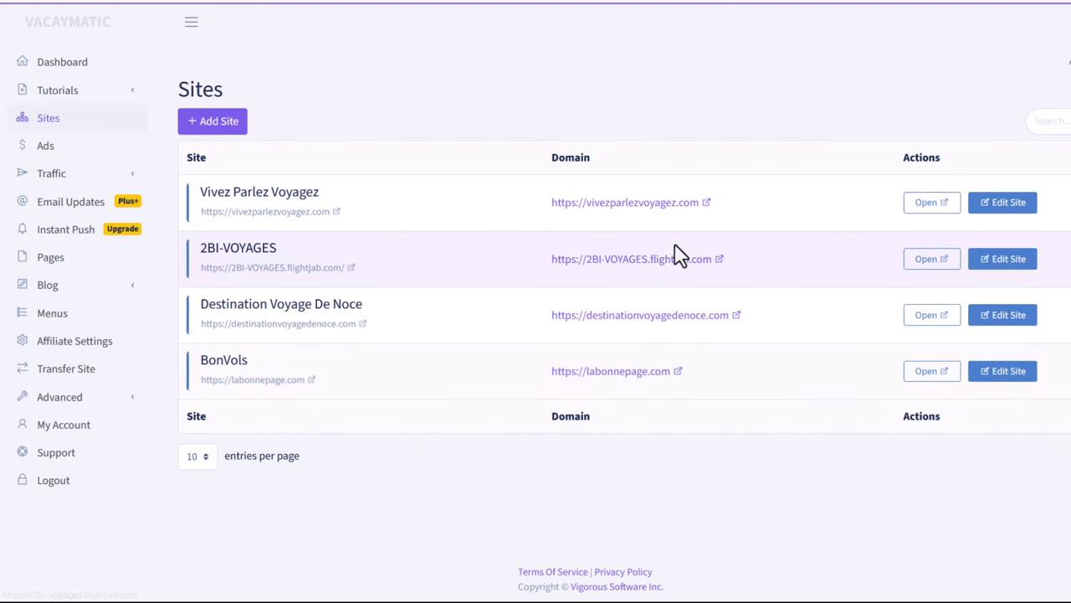
- Open the 2BI-VOYAGES site from the site list, accept its cookie notice and look over the home page
left_click(671, 263)
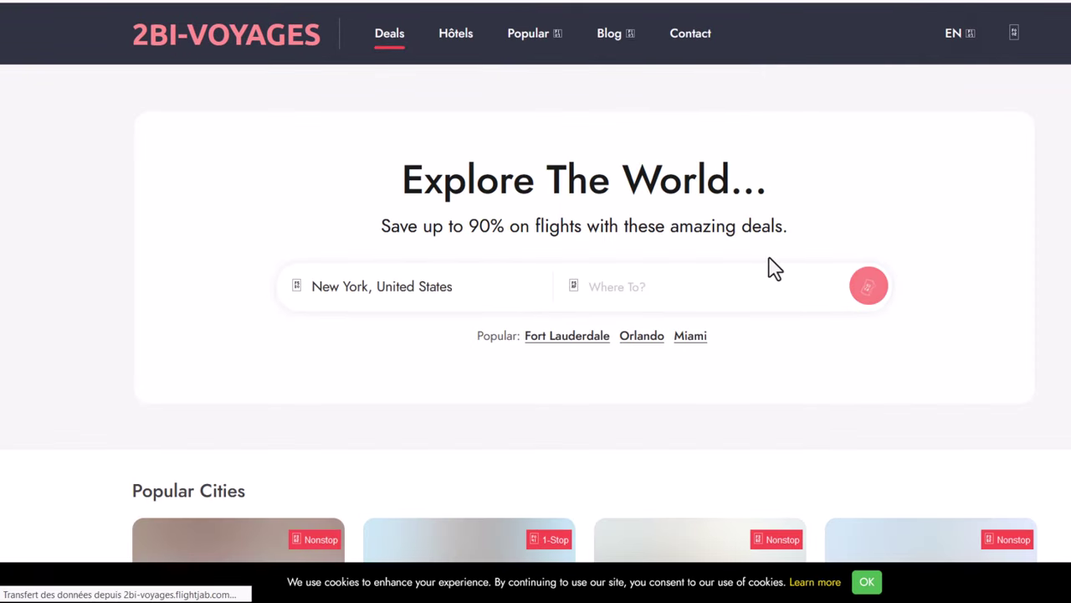
scroll(770, 269, "down", 15)
scroll(770, 270, "down", 10)
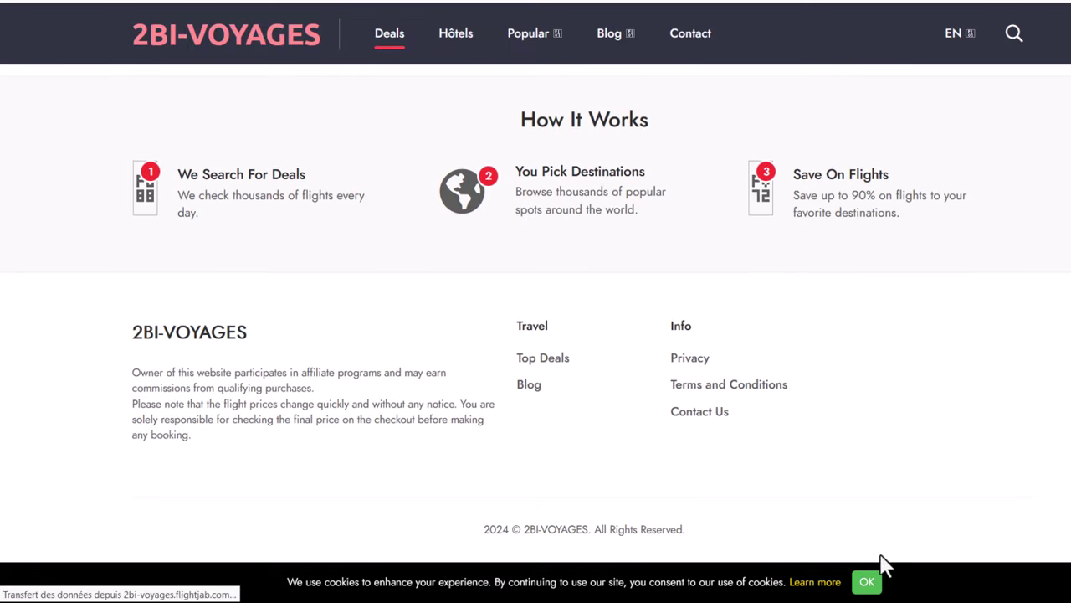
left_click(866, 580)
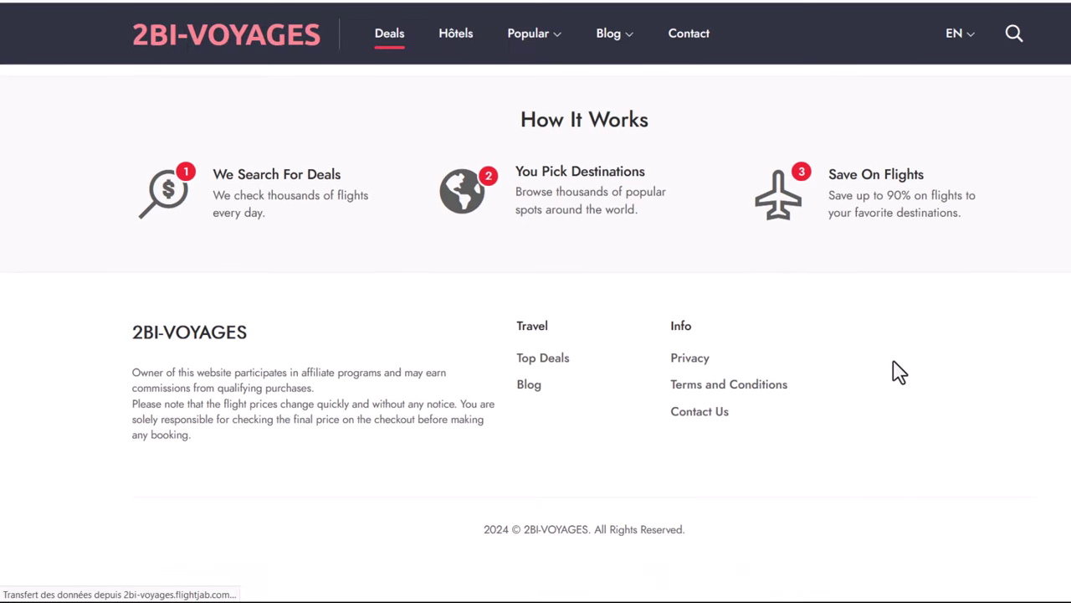
scroll(897, 372, "up", 20)
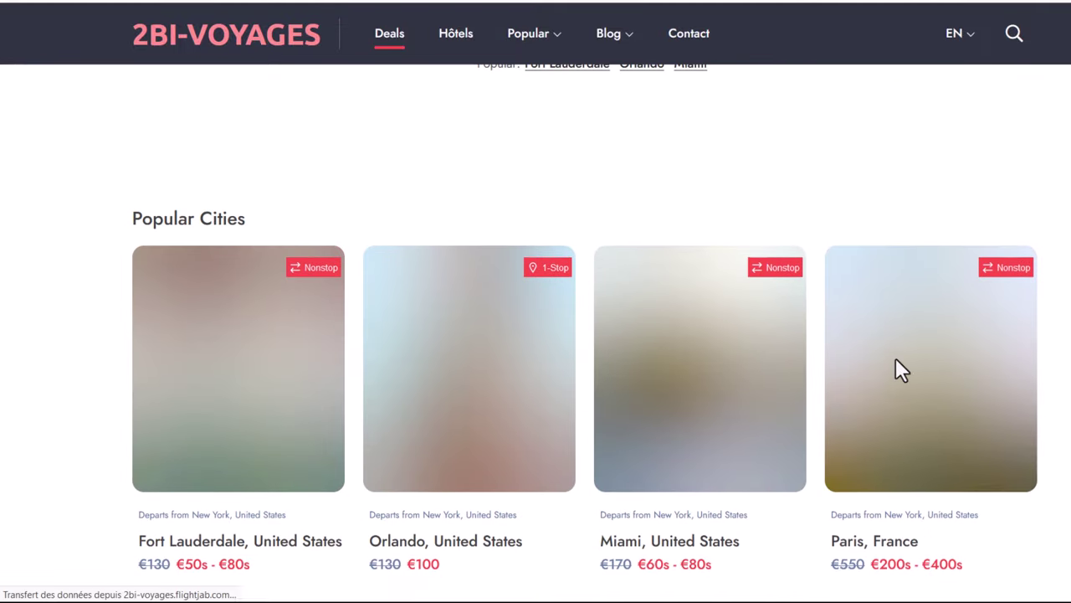
scroll(897, 368, "up", 3)
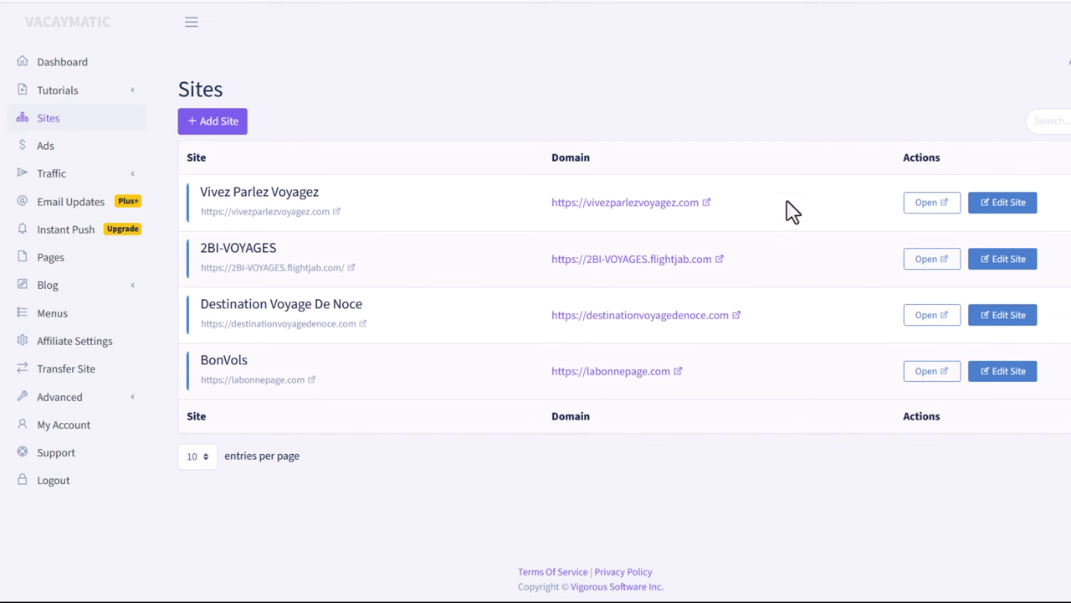
- Return to the 2BI-VOYAGES home page and choose Orlando as the destination to view the flight deal from New York
left_click(74, 131)
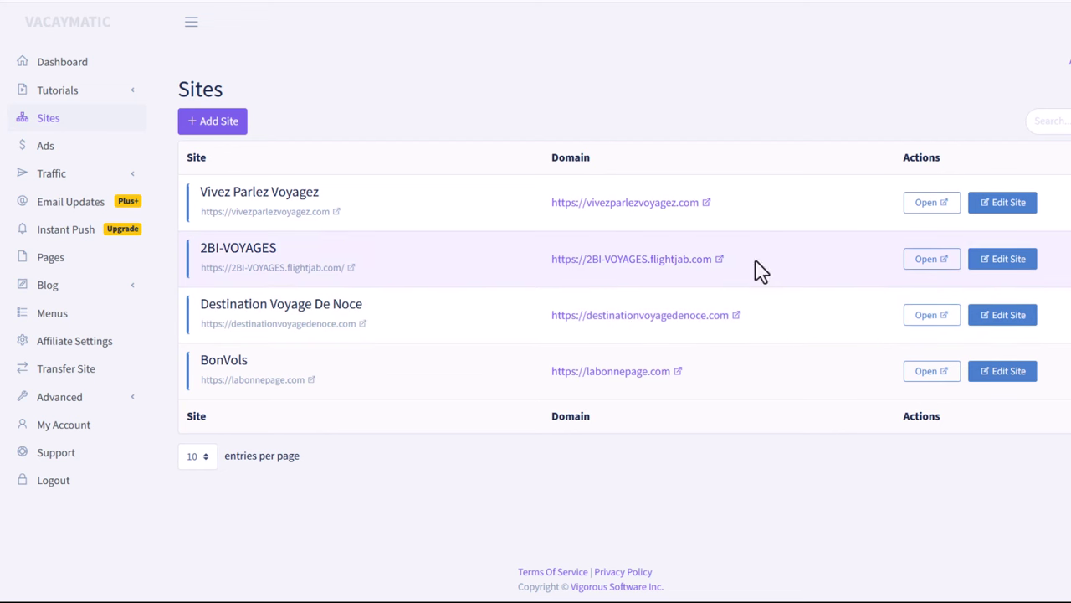
left_click_drag(756, 263, 714, 256)
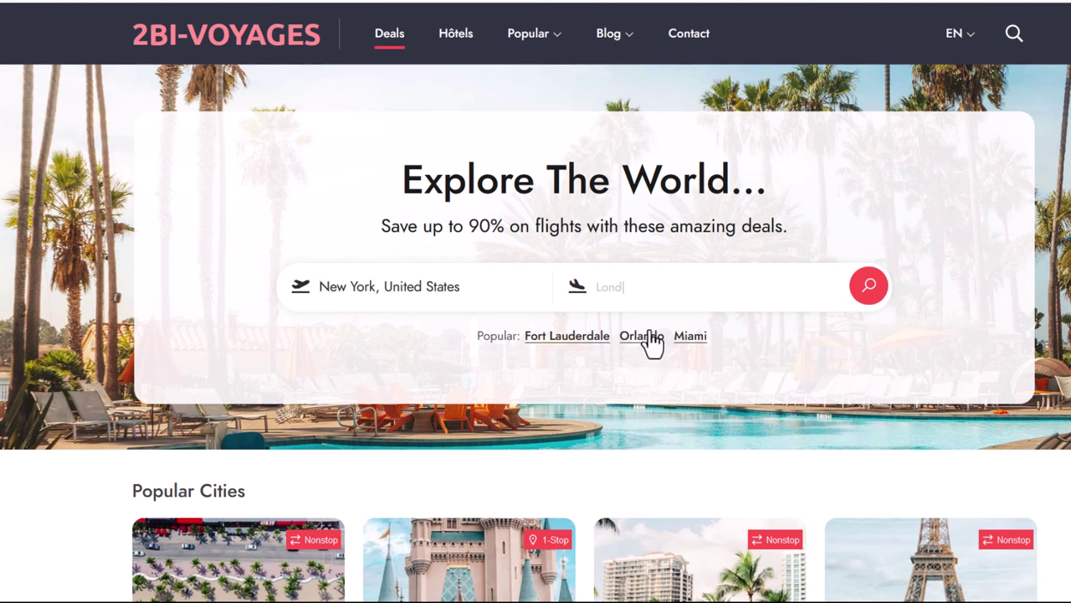
scroll(645, 341, "down", 6)
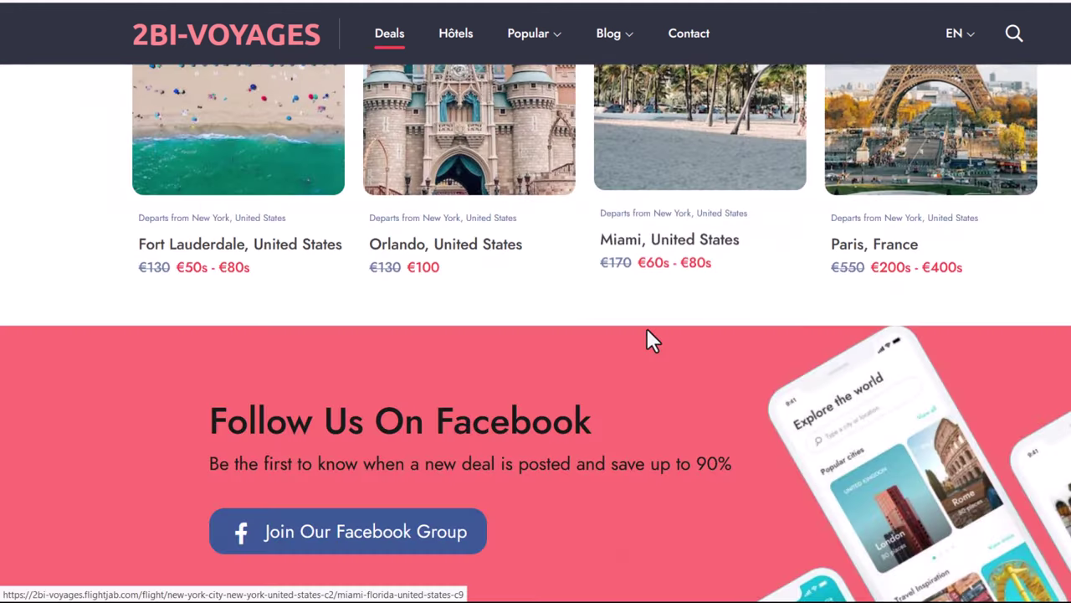
scroll(645, 341, "up", 6)
left_click(725, 287)
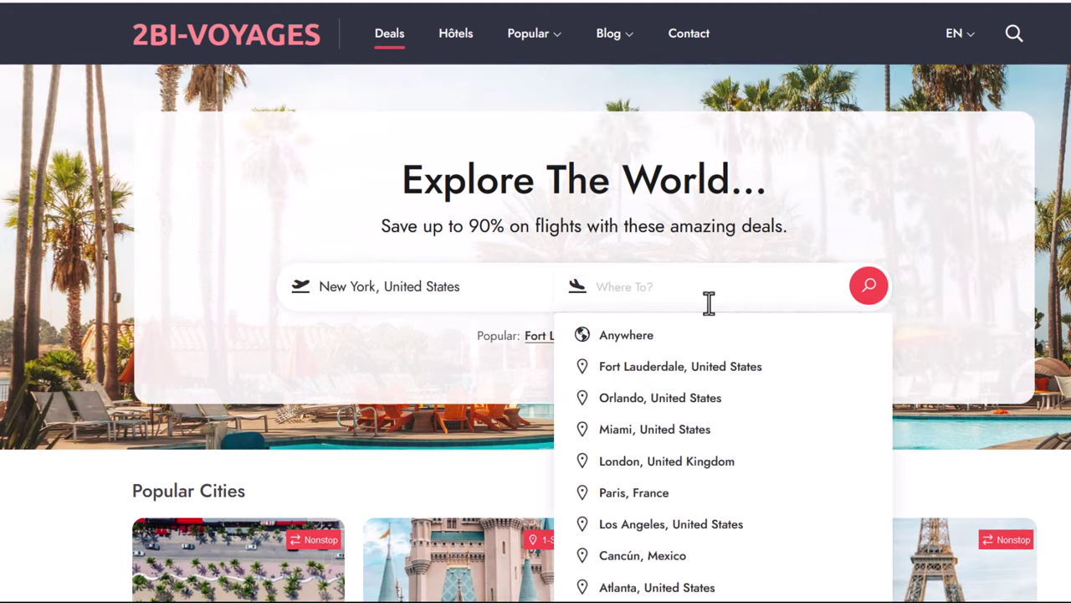
left_click(676, 400)
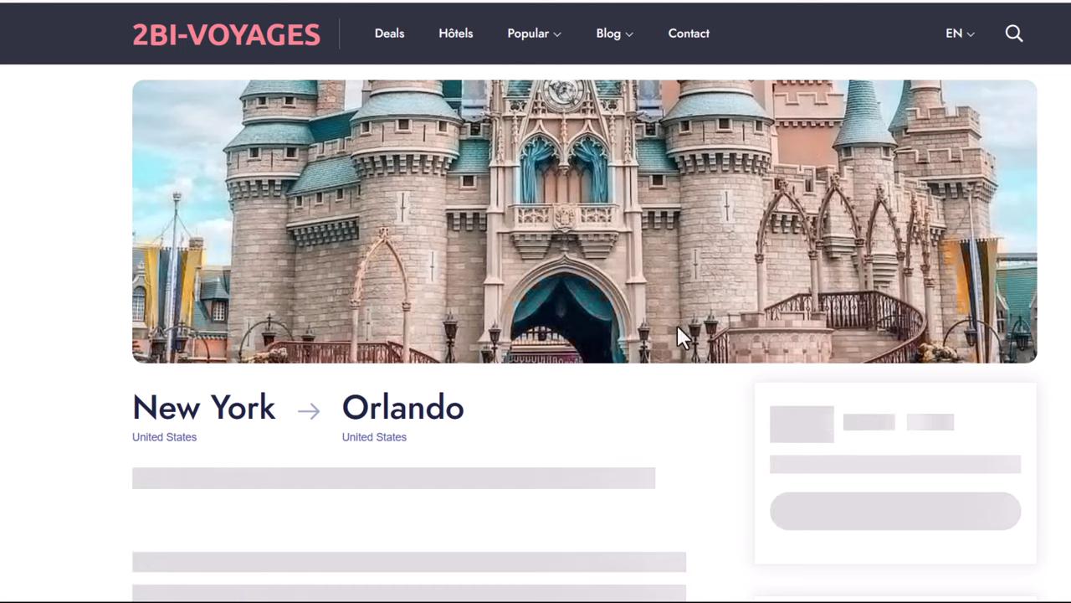
scroll(856, 385, "down", 2)
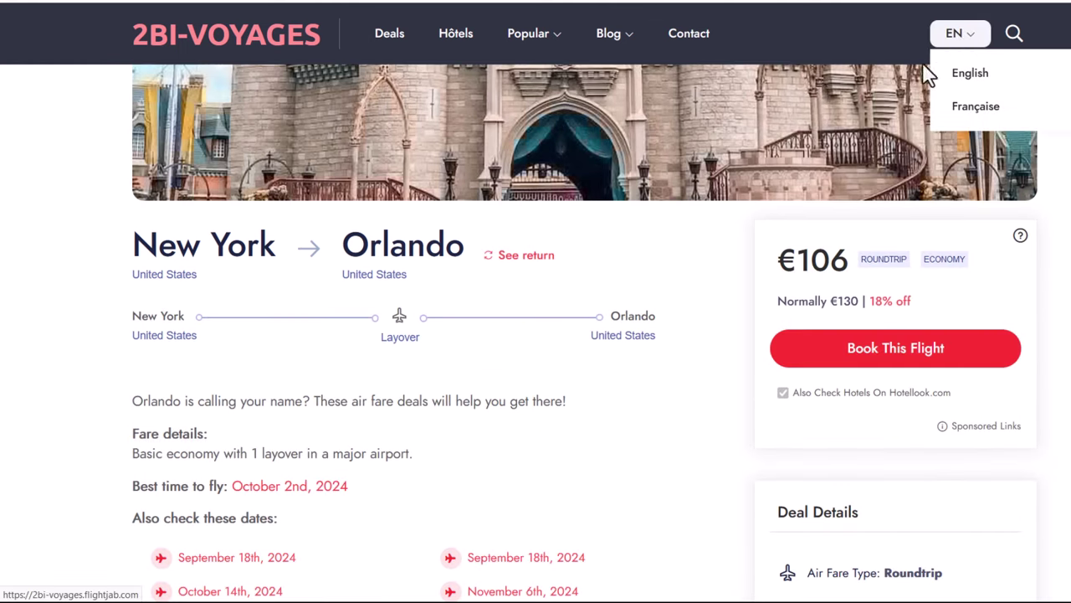
- Switch the 2BI-VOYAGES site to French and open the New York to Orlando deal again
mouse_move(957, 42)
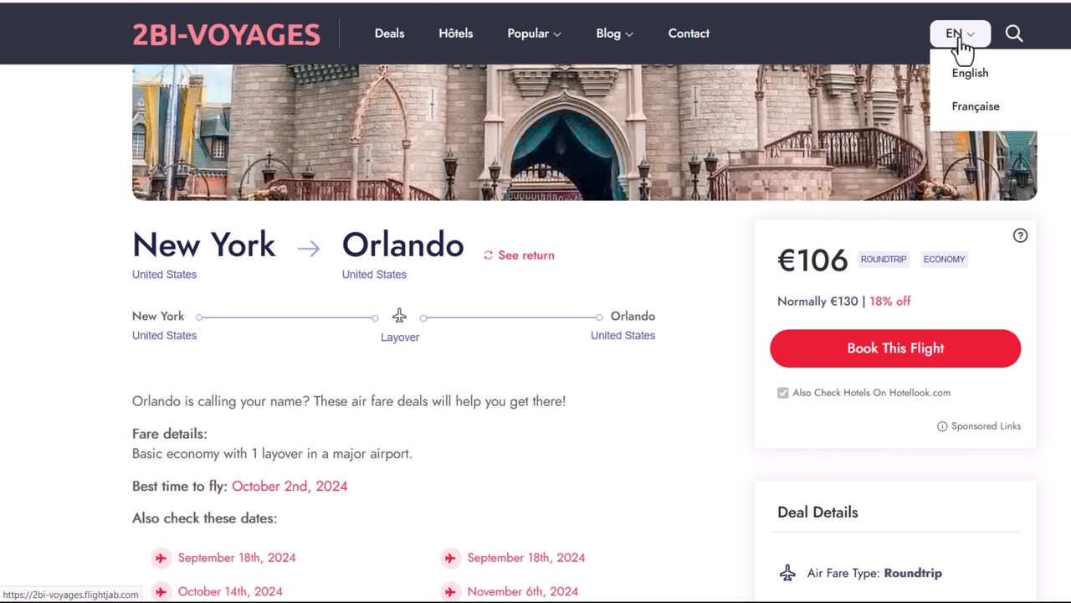
left_click(977, 107)
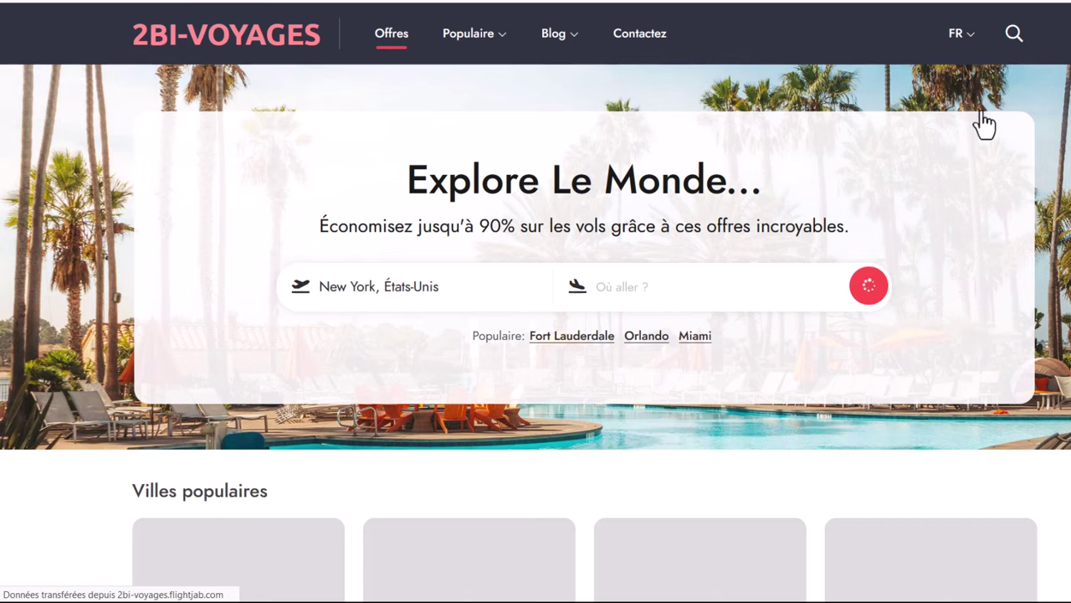
left_click(686, 292)
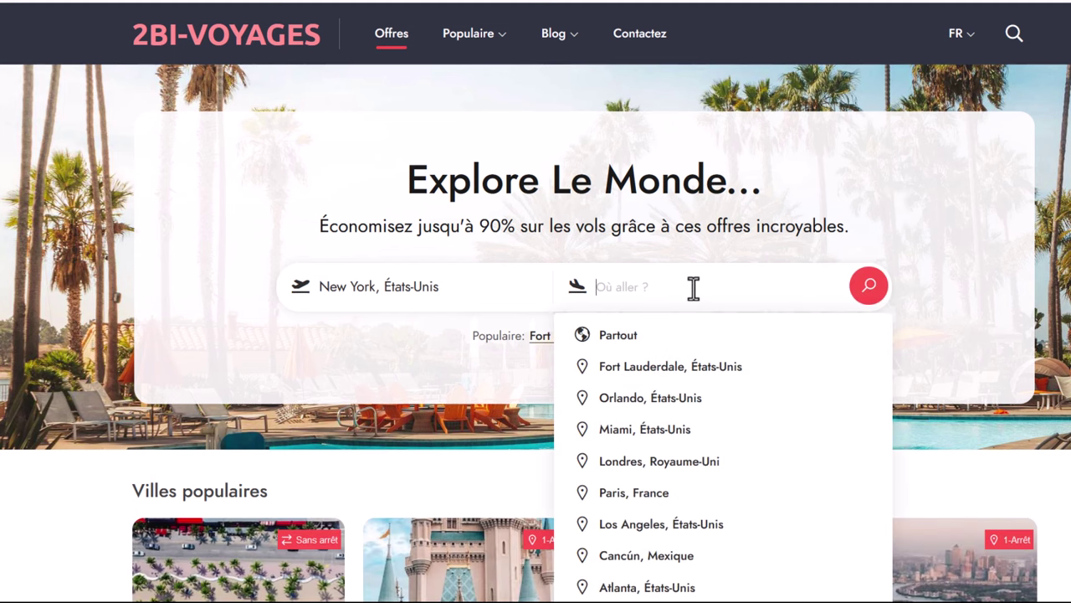
left_click(665, 402)
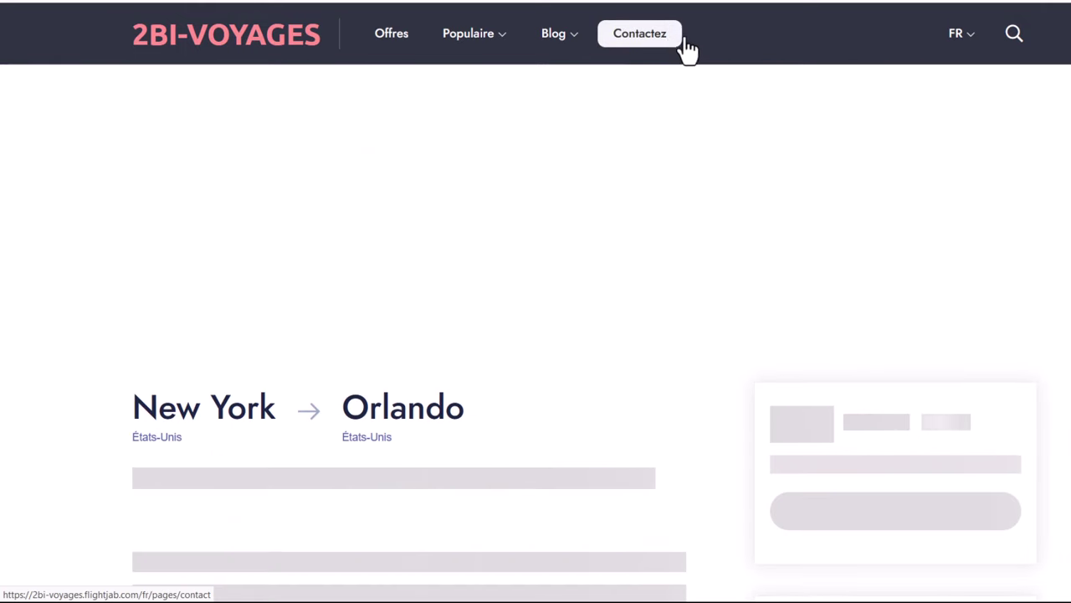
- Look over the blog categories and the fare details on the French New York to Orlando deal page
mouse_move(576, 59)
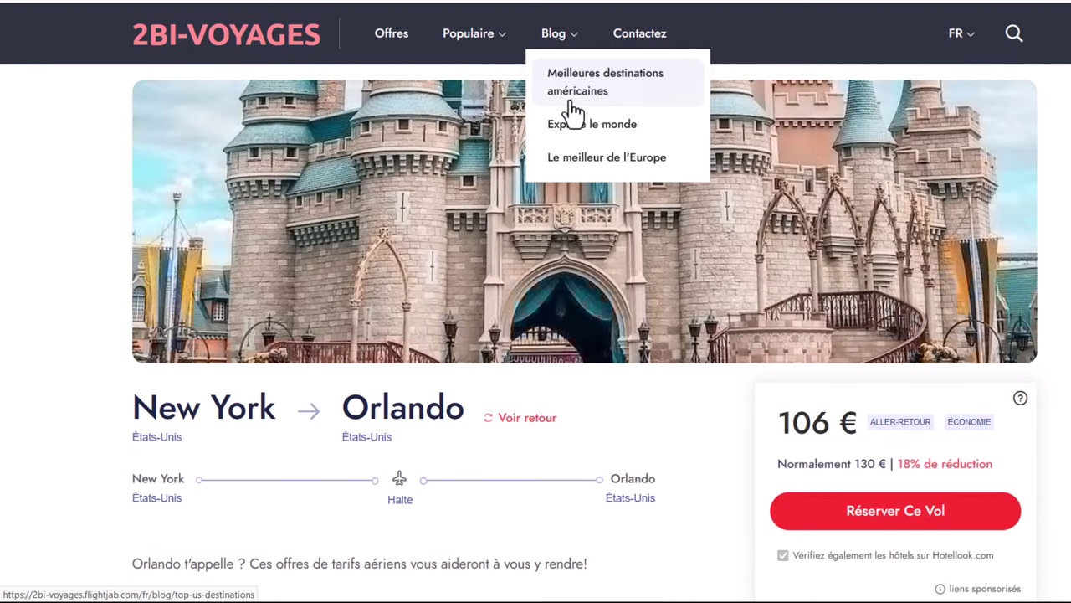
scroll(1063, 297, "down", 9)
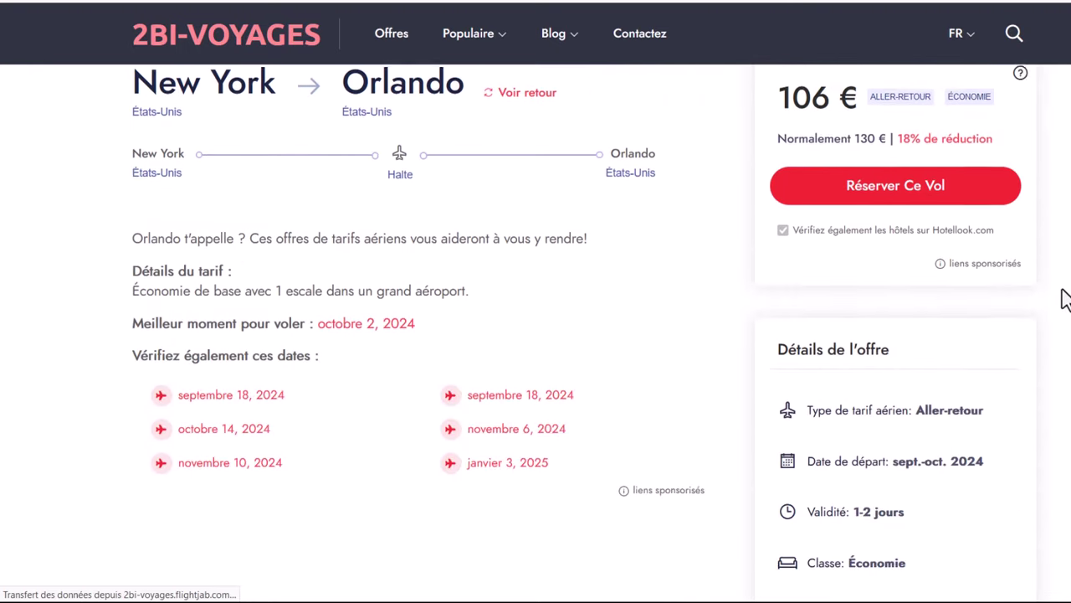
scroll(1064, 299, "up", 6)
scroll(1064, 298, "down", 1)
scroll(1063, 302, "down", 1)
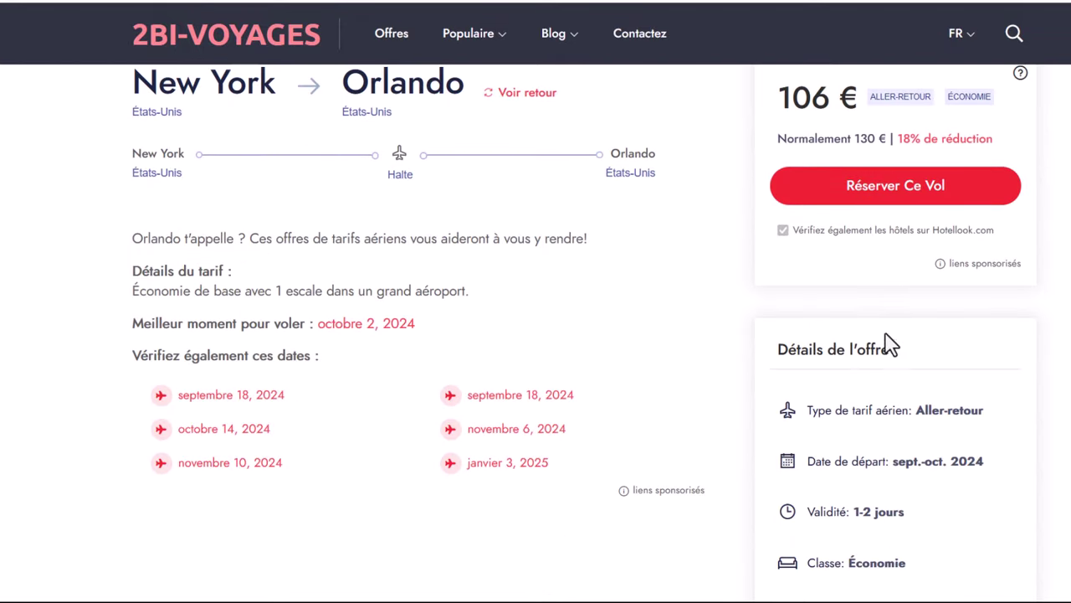
- Examine the sponsored-link labels, the Orlando activities and the popular nearby countries on the deal page
left_click_drag(1031, 268, 933, 268)
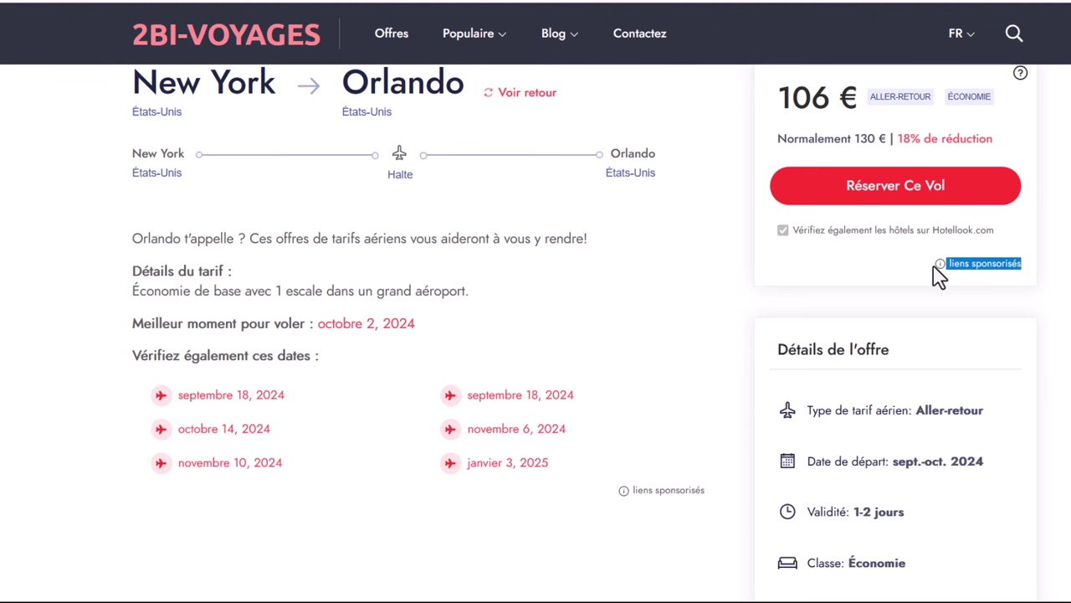
scroll(939, 276, "down", 5)
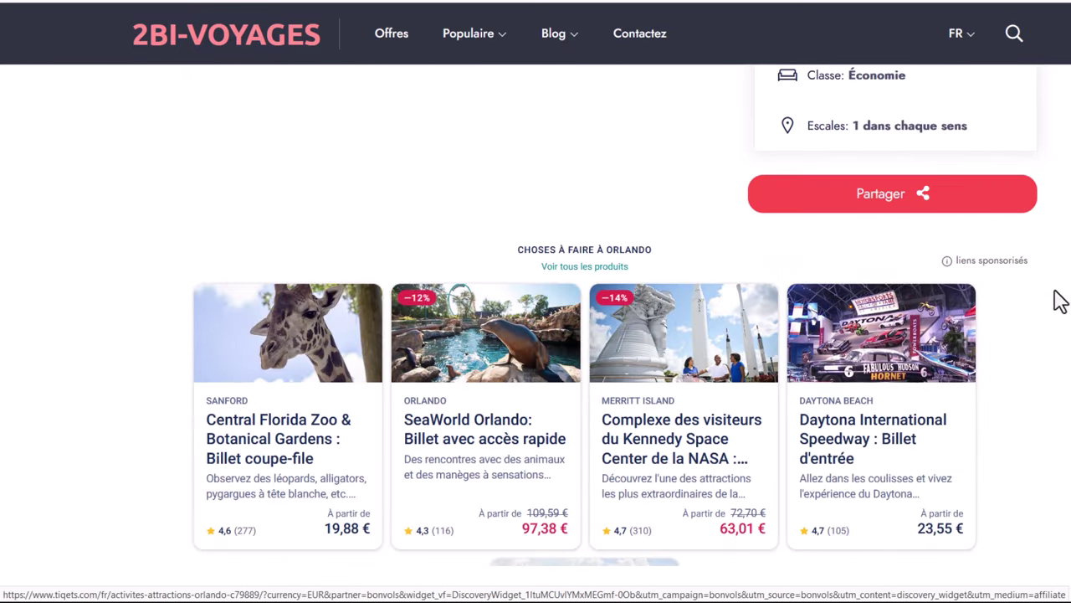
left_click_drag(1035, 270, 957, 258)
scroll(957, 266, "down", 5)
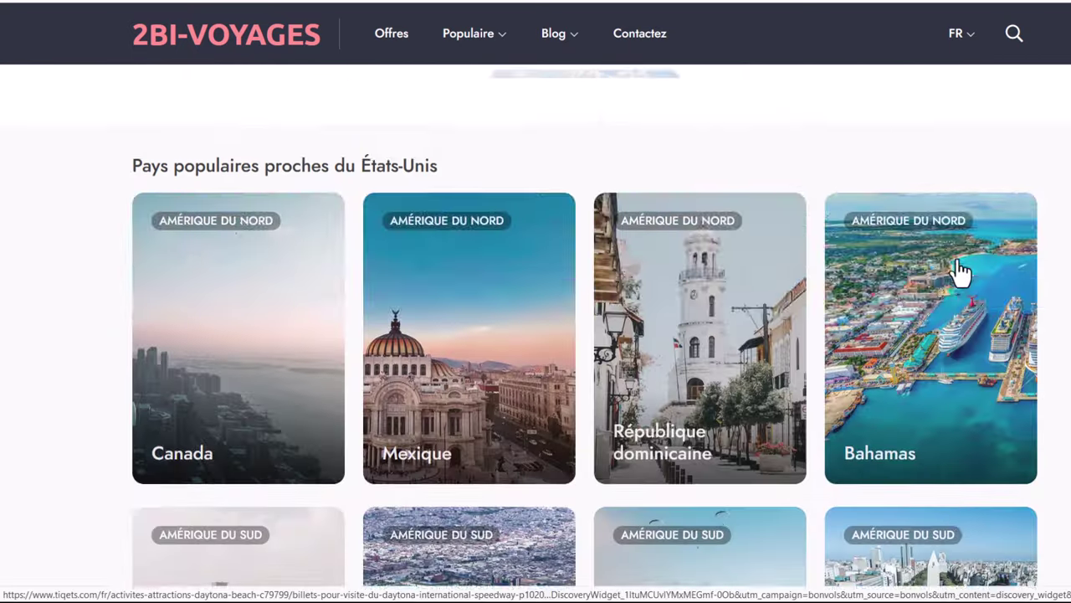